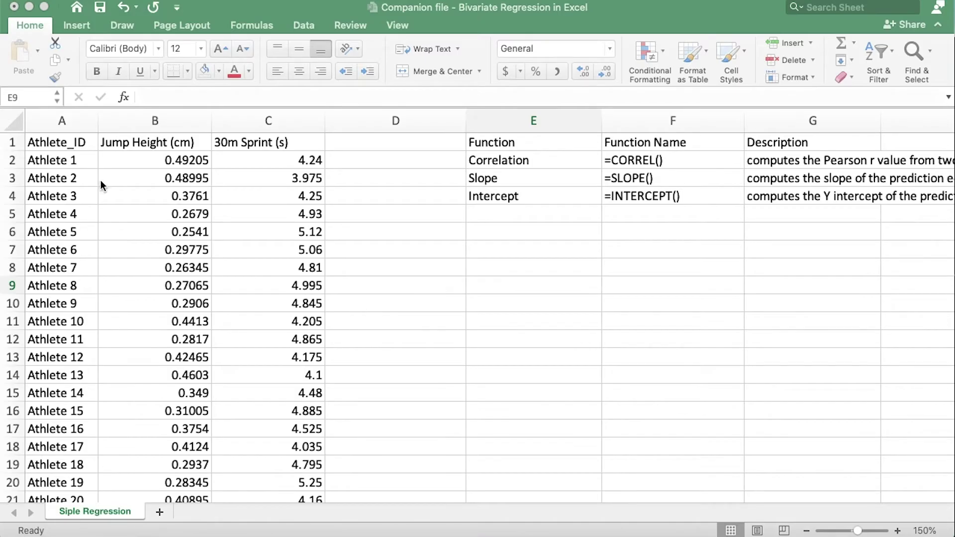
Start =CORREL in E6 with the jump heights B2:B48 as the first range.
scroll(59, 204, "down", 12)
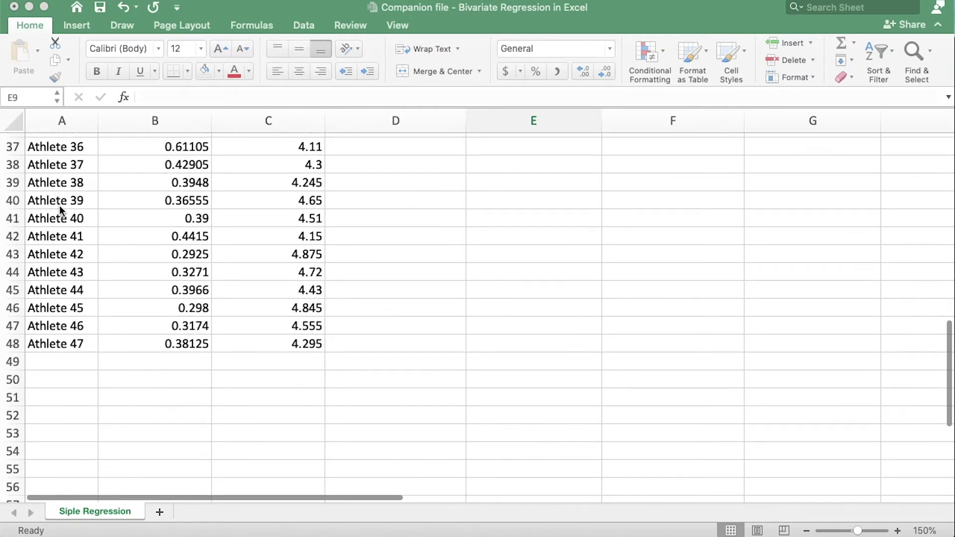
scroll(59, 205, "up", 12)
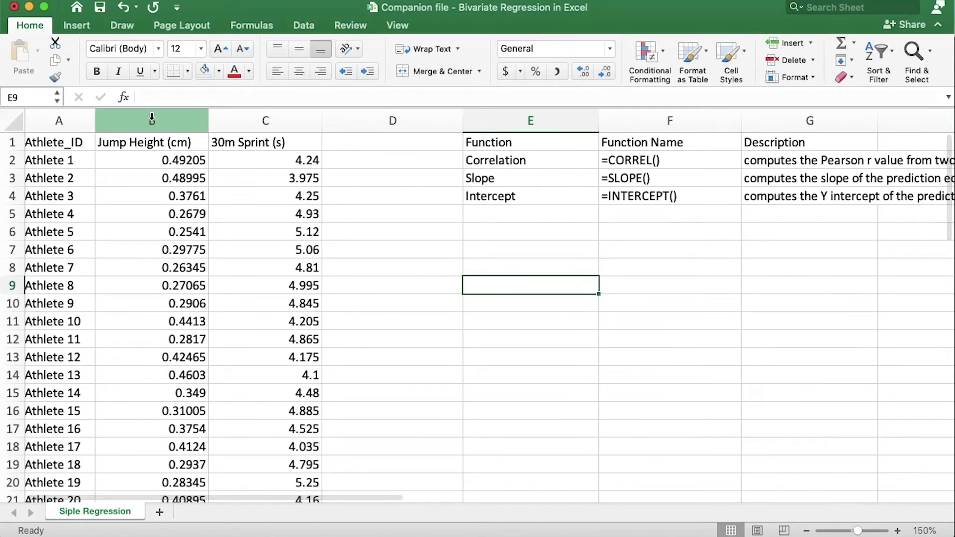
left_click(160, 119)
left_click(281, 121)
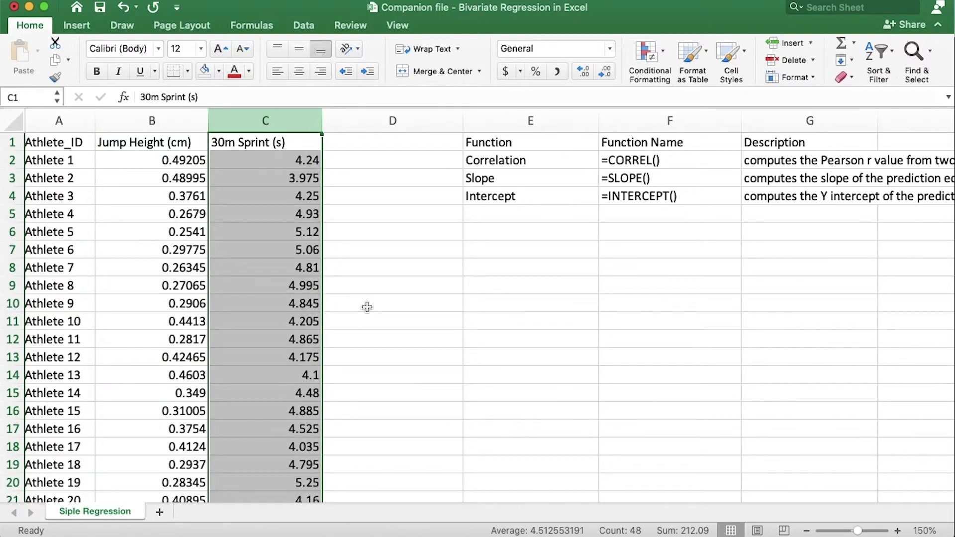
left_click(484, 243)
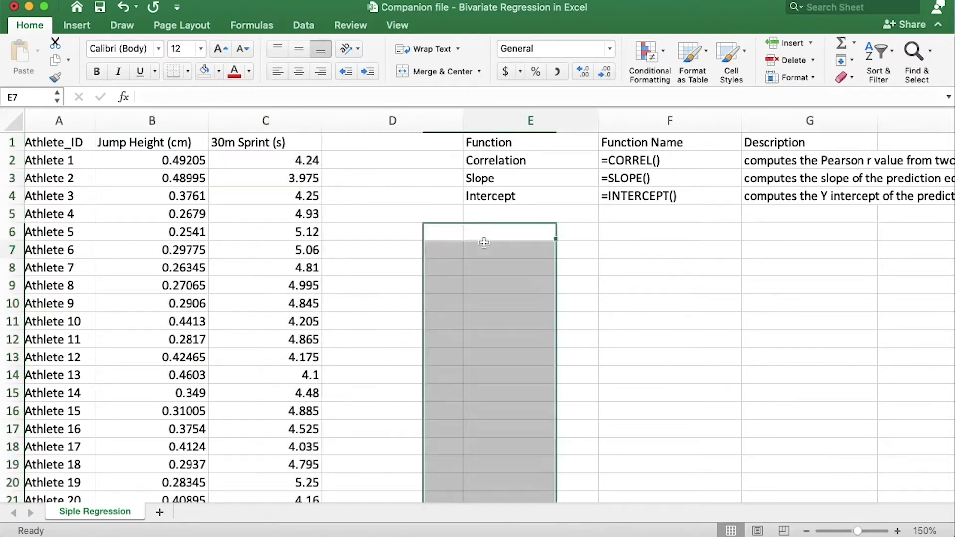
left_click(476, 226)
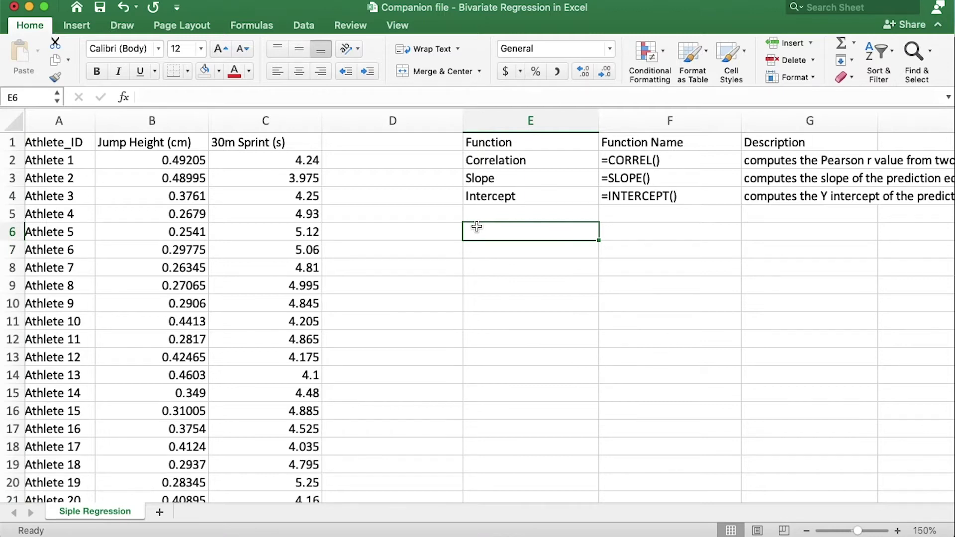
type("=")
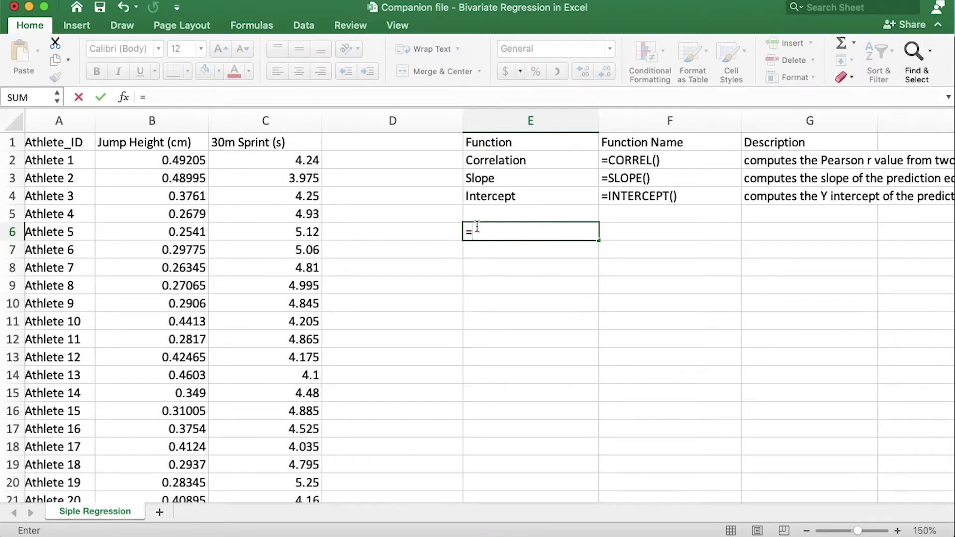
type("corre")
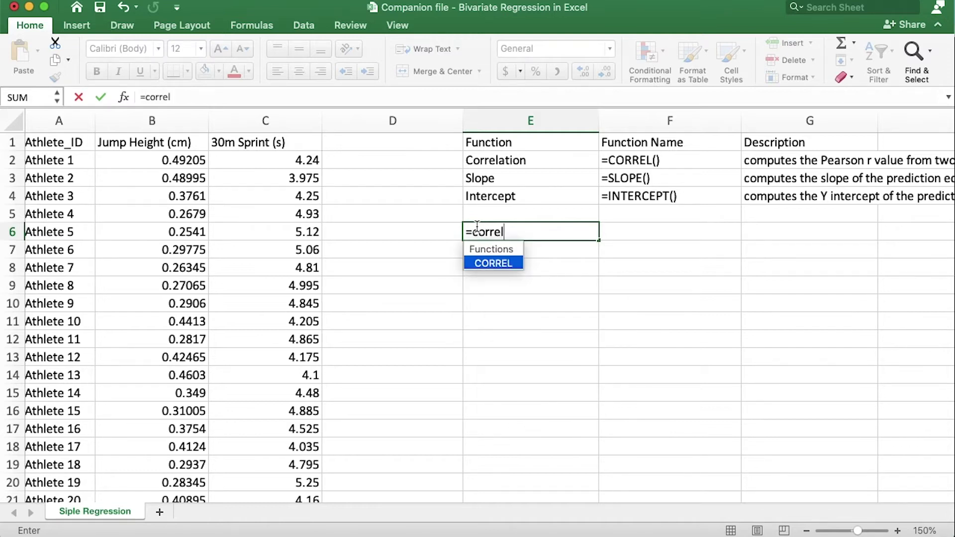
type("l(")
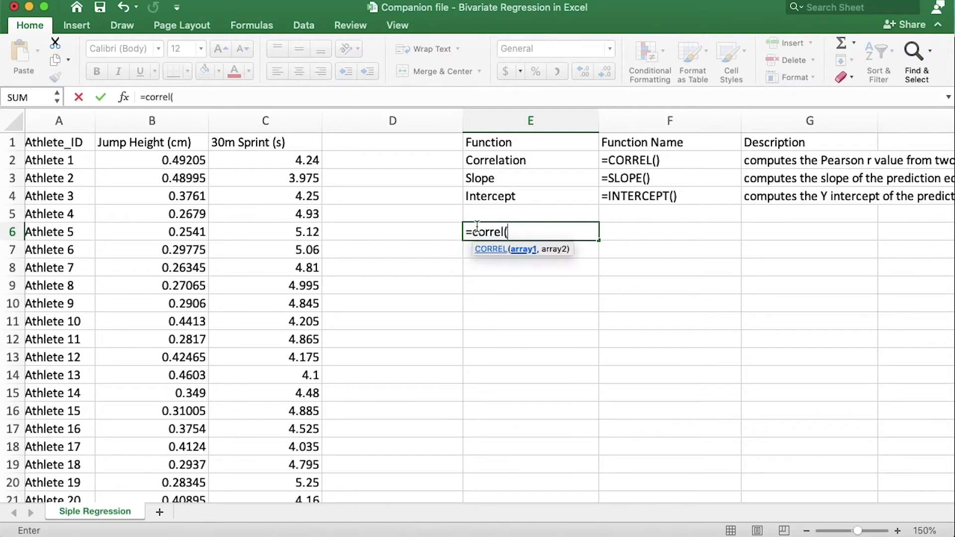
left_click(167, 167)
key("super+shift+Down")
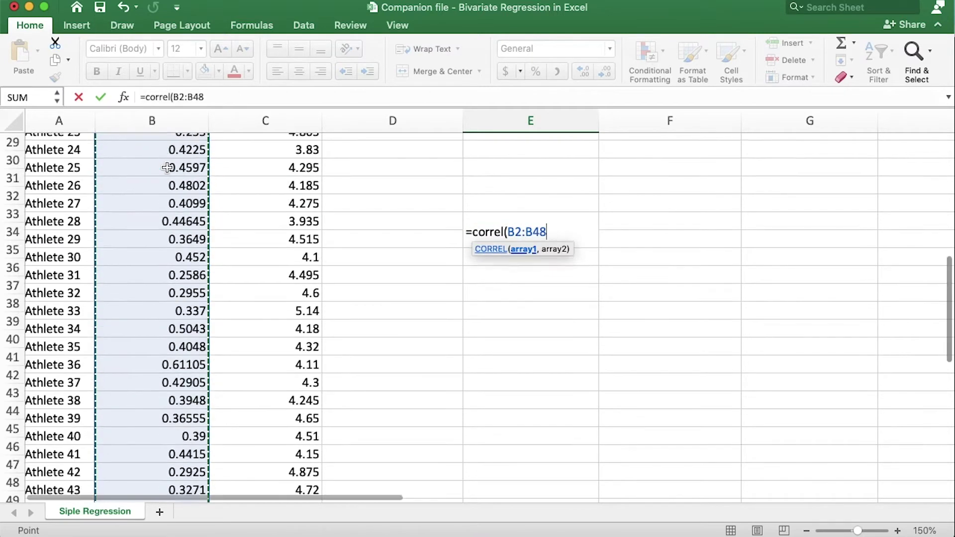
Add sprint times C2:C48 as the second range, giving a correlation of -0.838449129.
type(",")
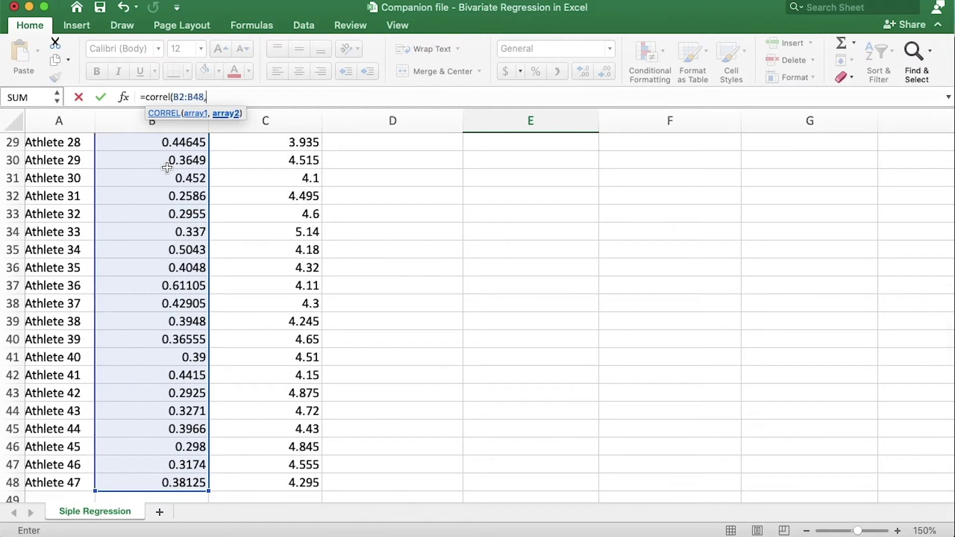
scroll(293, 230, "up", 10)
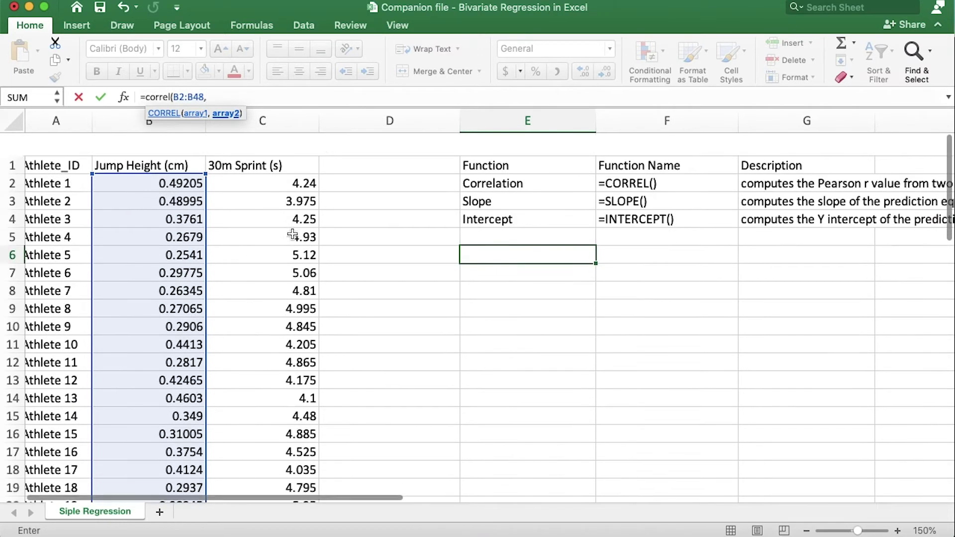
left_click(274, 164)
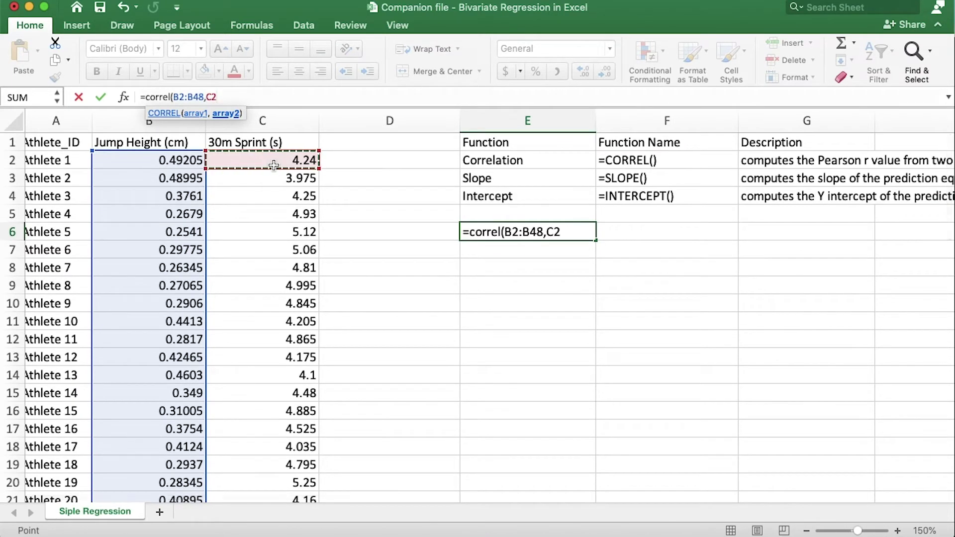
key("shift+super+Down")
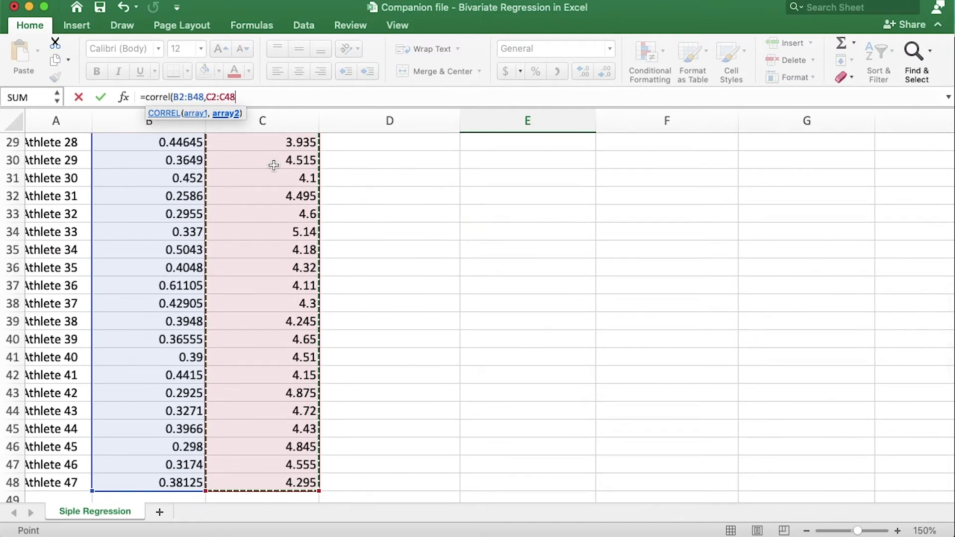
type(")")
key("Return")
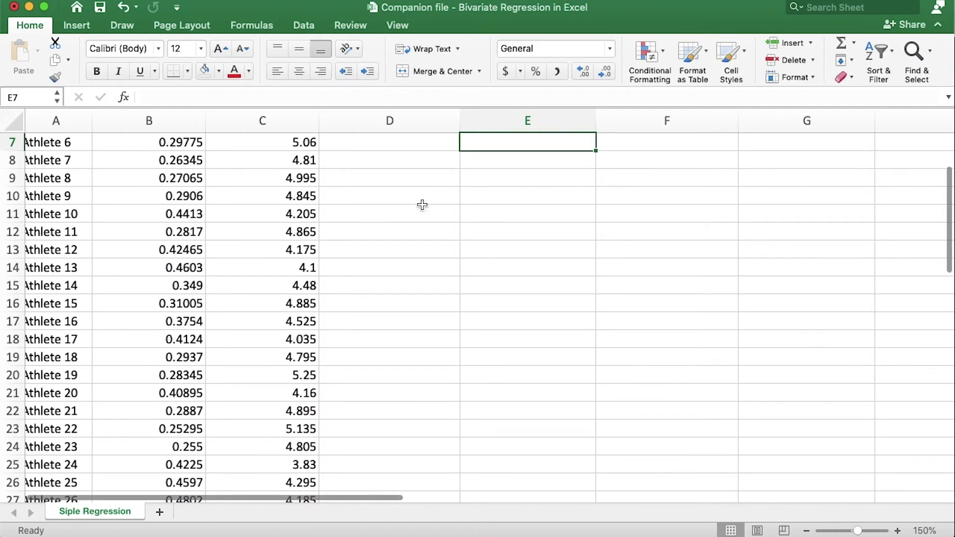
scroll(398, 219, "up", 3)
left_click(543, 236)
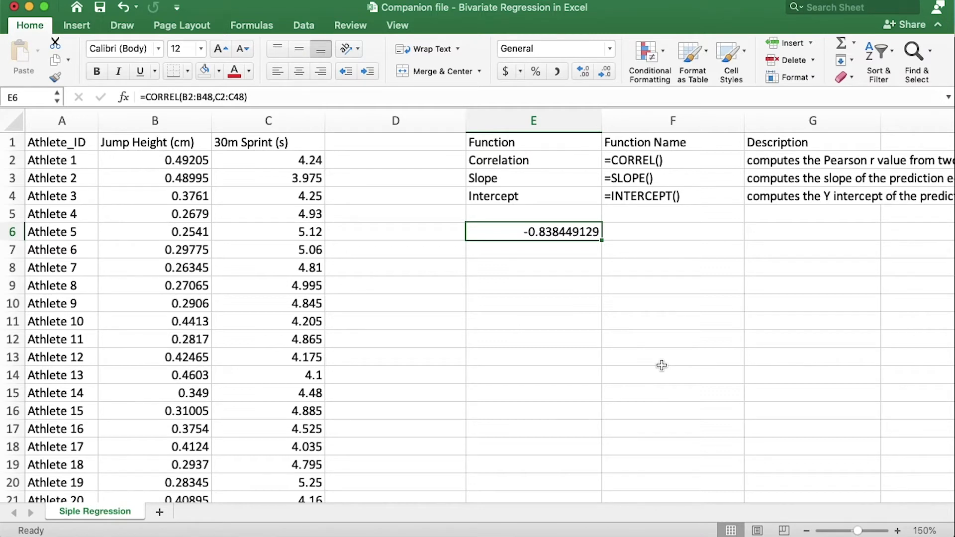
left_click(546, 302)
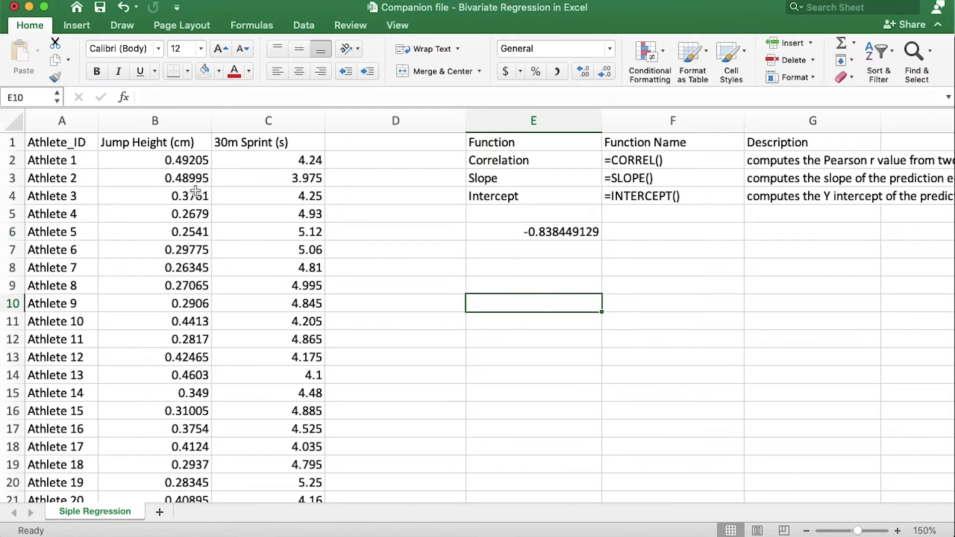
Select B1:C48 and insert a scatter chart from Recommended Charts.
left_click(158, 144)
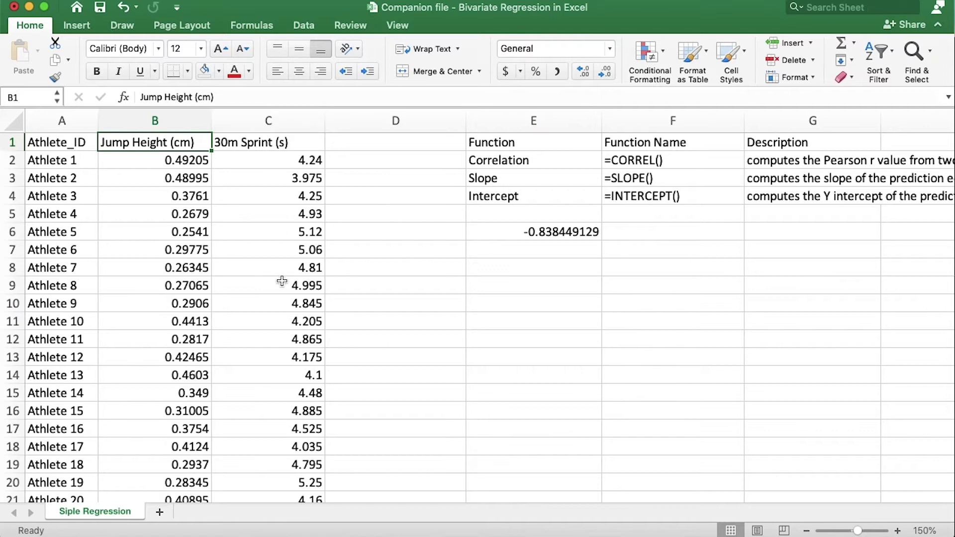
key("shift+Right")
key("super+shift+Down")
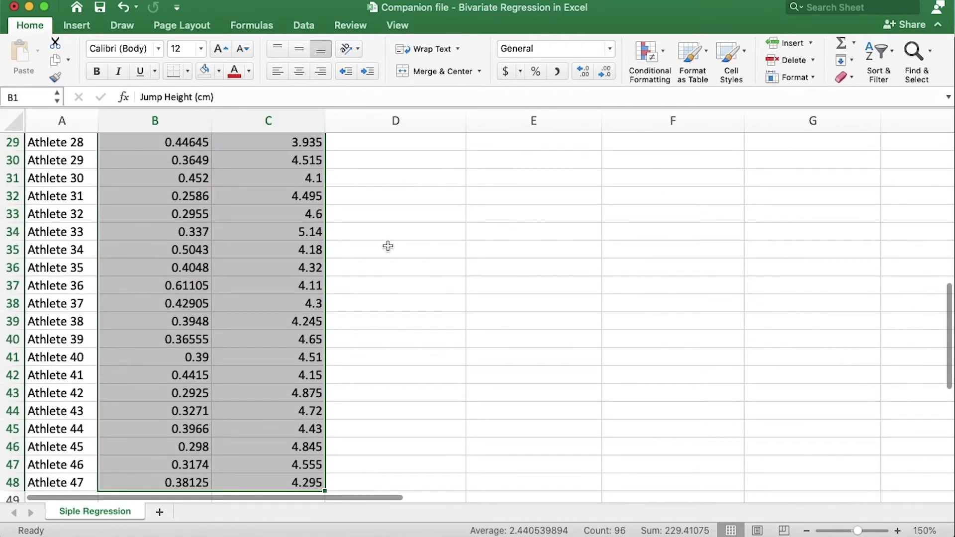
left_click(78, 26)
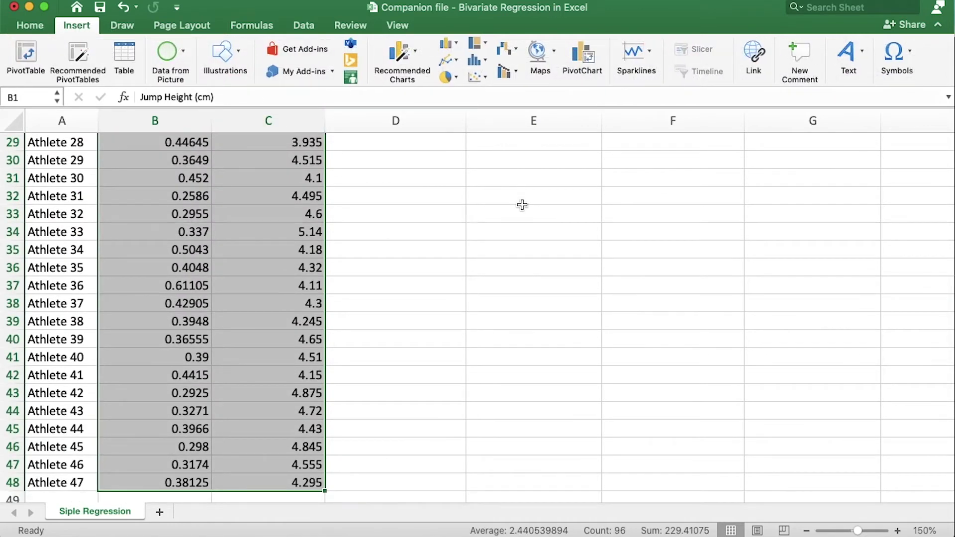
left_click(476, 77)
left_click(476, 77)
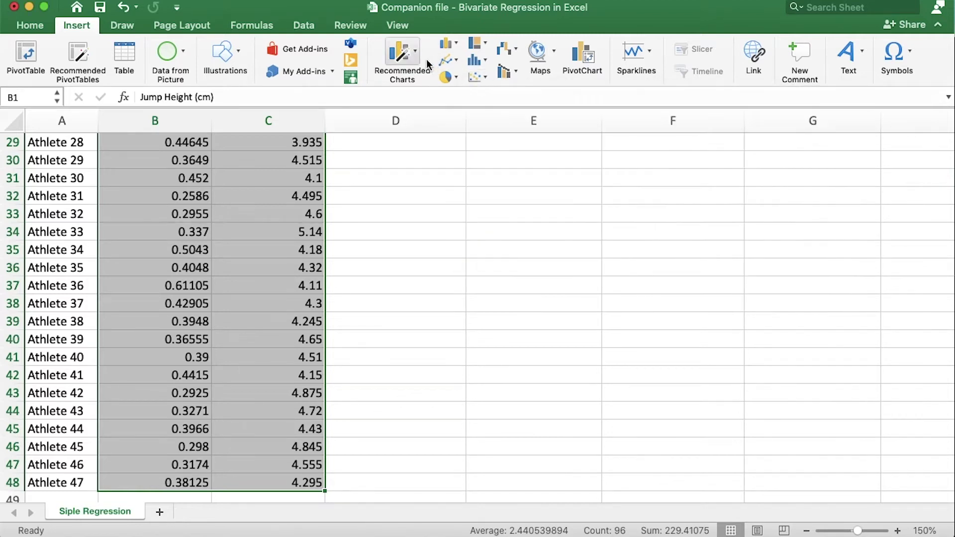
left_click(404, 59)
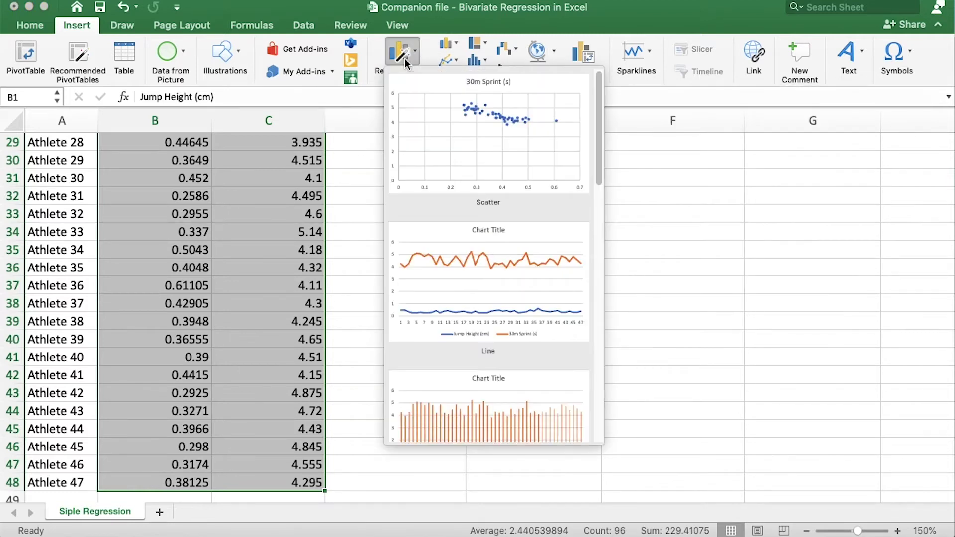
left_click(496, 148)
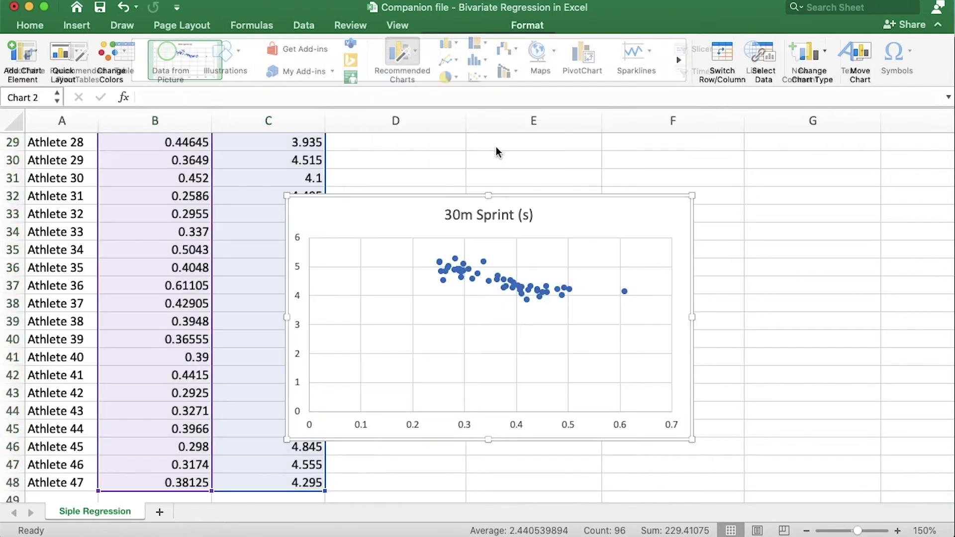
Move the chart up beside the data and bring up its horizontal axis formatting.
left_click_drag(530, 199, 607, 174)
scroll(607, 175, "up", 5)
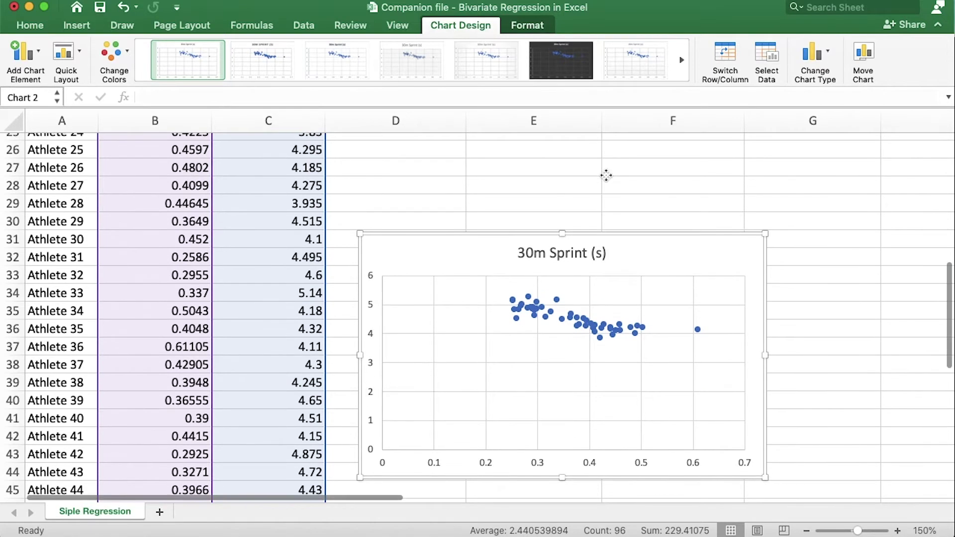
left_click_drag(621, 255, 611, 159)
scroll(612, 159, "up", 10)
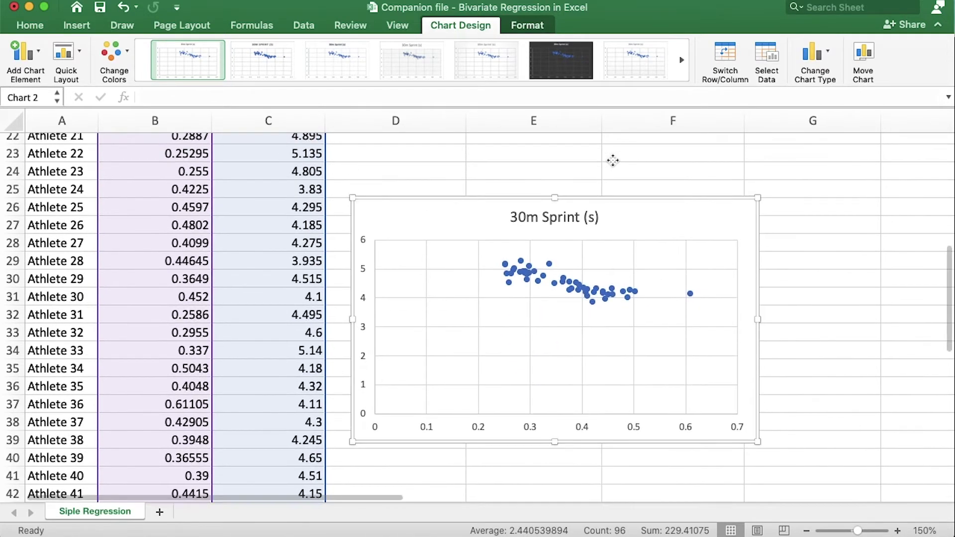
left_click_drag(618, 356, 634, 263)
scroll(593, 140, "up", 10)
scroll(640, 331, "down", 7)
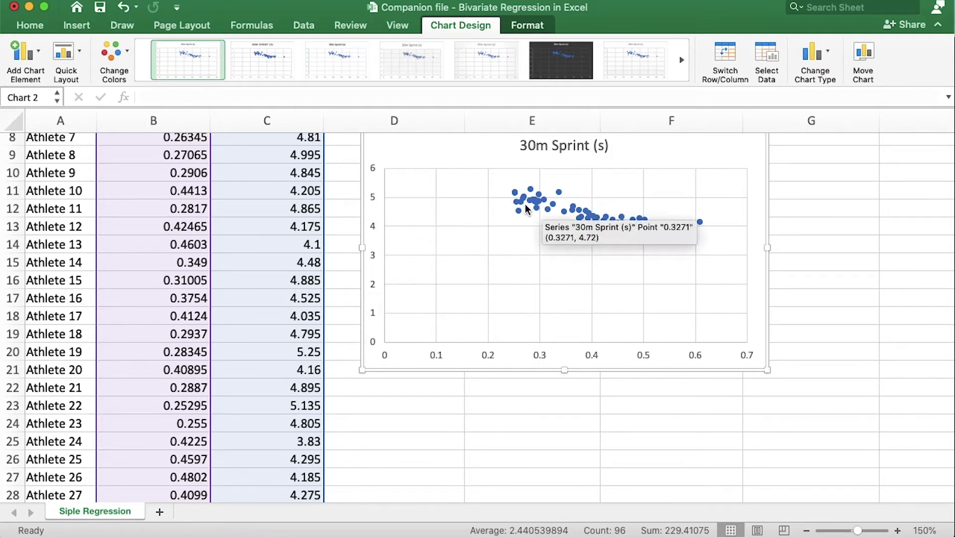
mouse_move(617, 228)
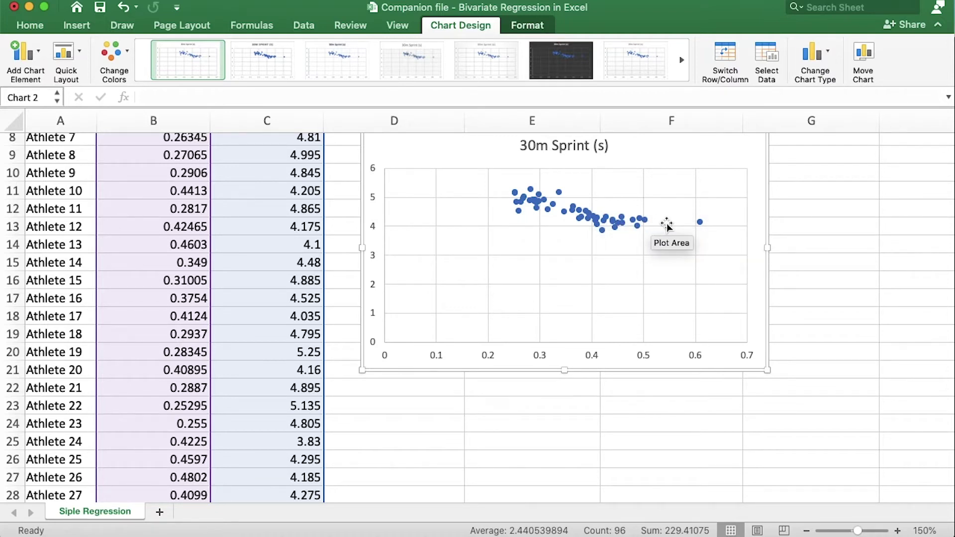
double_click(487, 358)
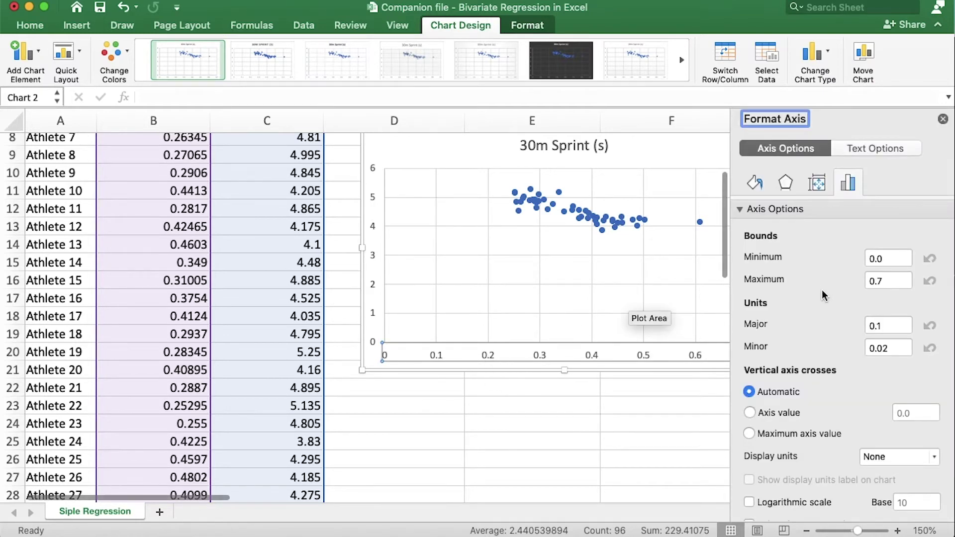
Set the horizontal axis minimum bound to 0.2.
left_click(877, 259)
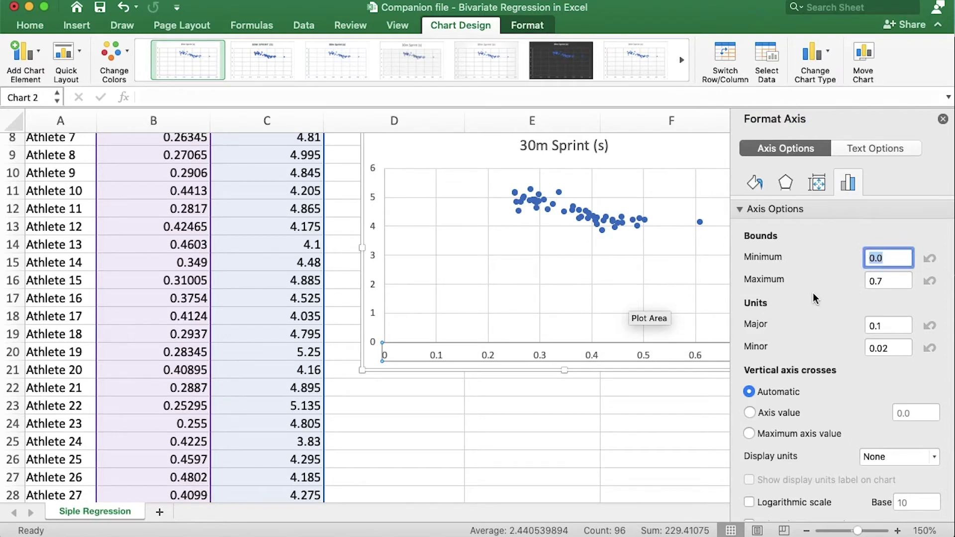
type(".2")
key("Return")
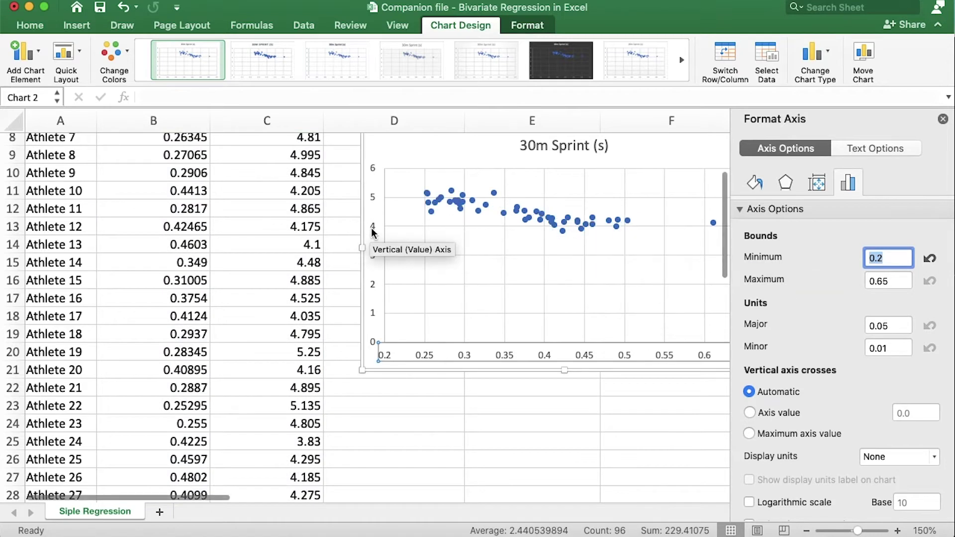
Set the vertical axis minimum bound to 3.5.
left_click(373, 231)
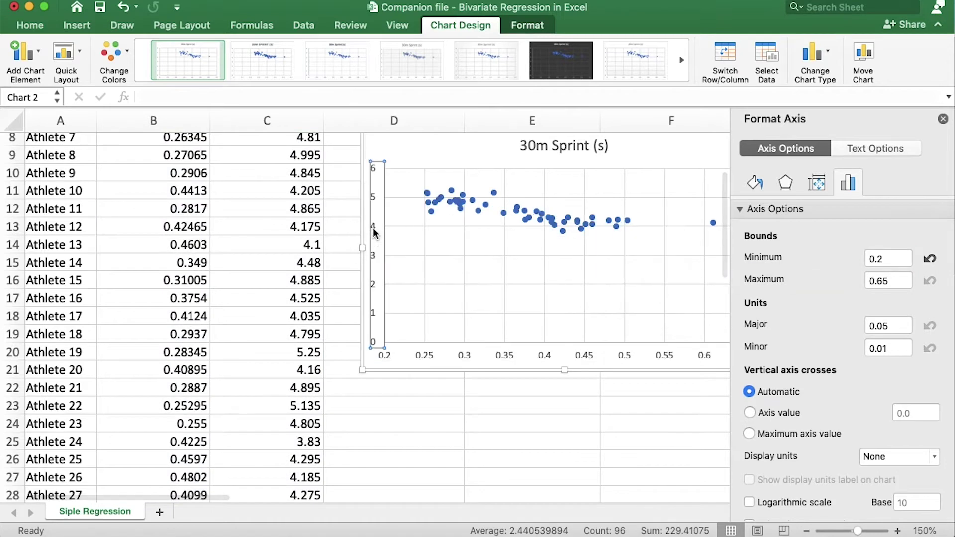
left_click(888, 259)
key("BackSpace")
key("BackSpace")
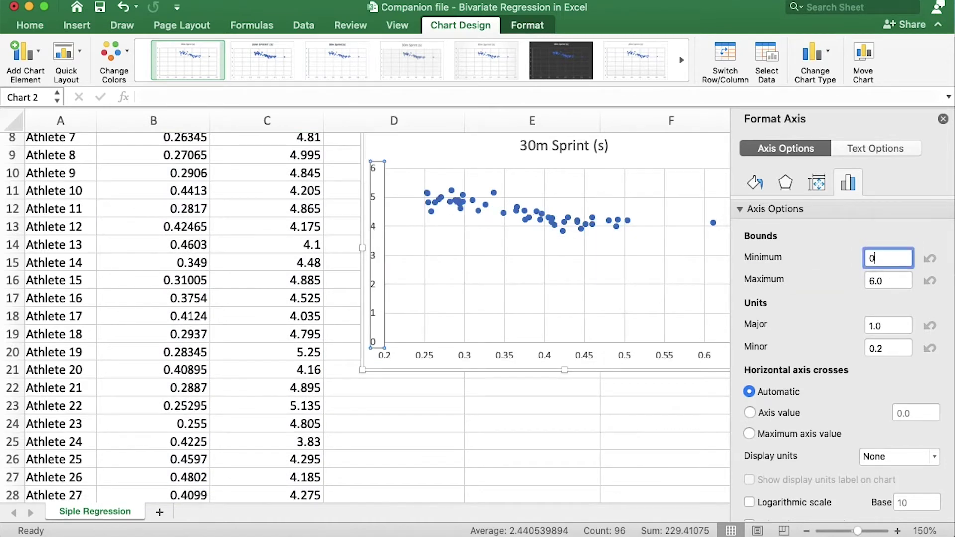
type(".5")
key("Return")
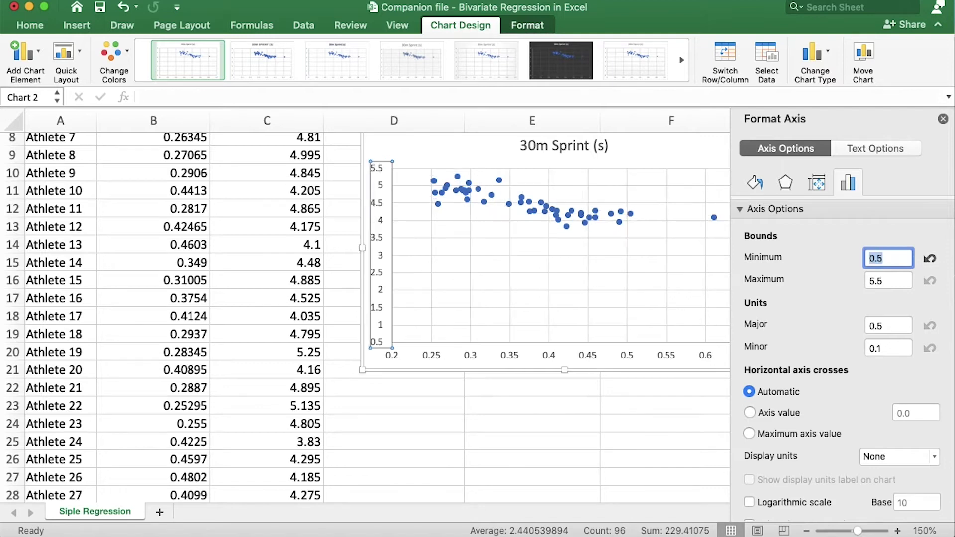
left_click(870, 257)
type("3")
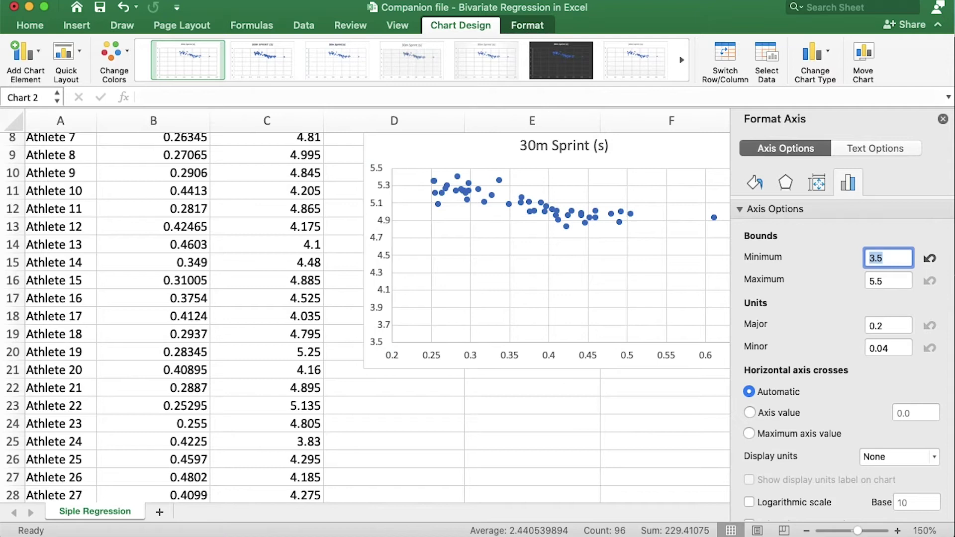
key("Return")
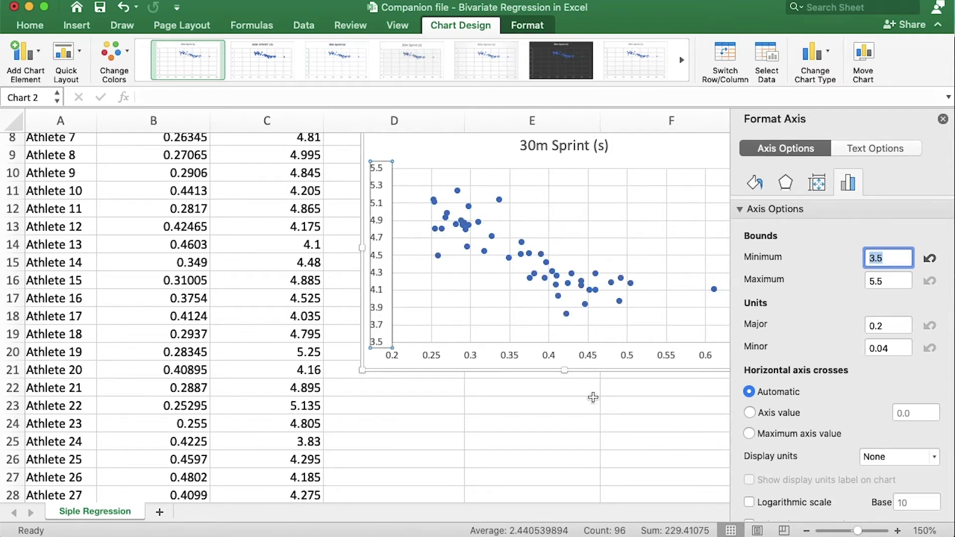
Close the Format Axis pane and reselect the whole chart.
left_click(943, 119)
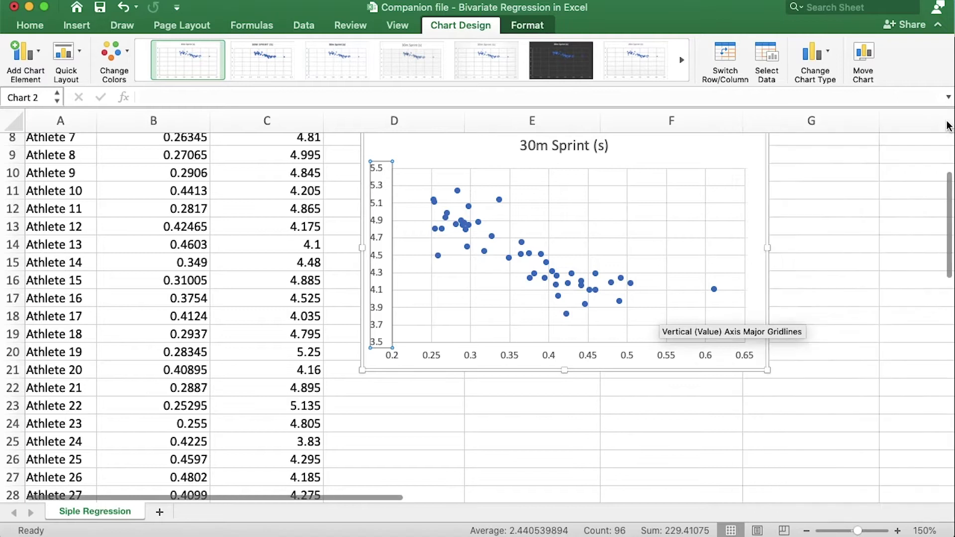
left_click(705, 142)
scroll(623, 273, "up", 3)
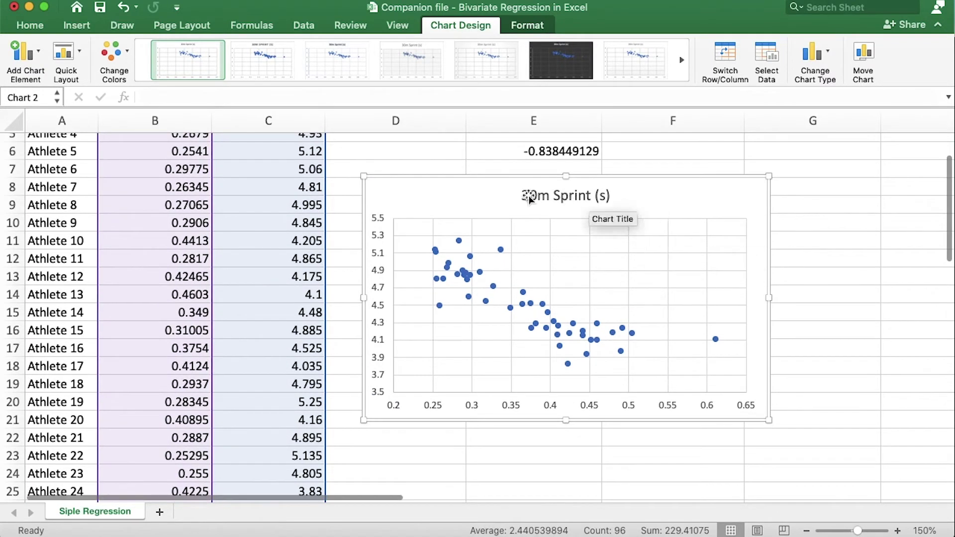
left_click(23, 51)
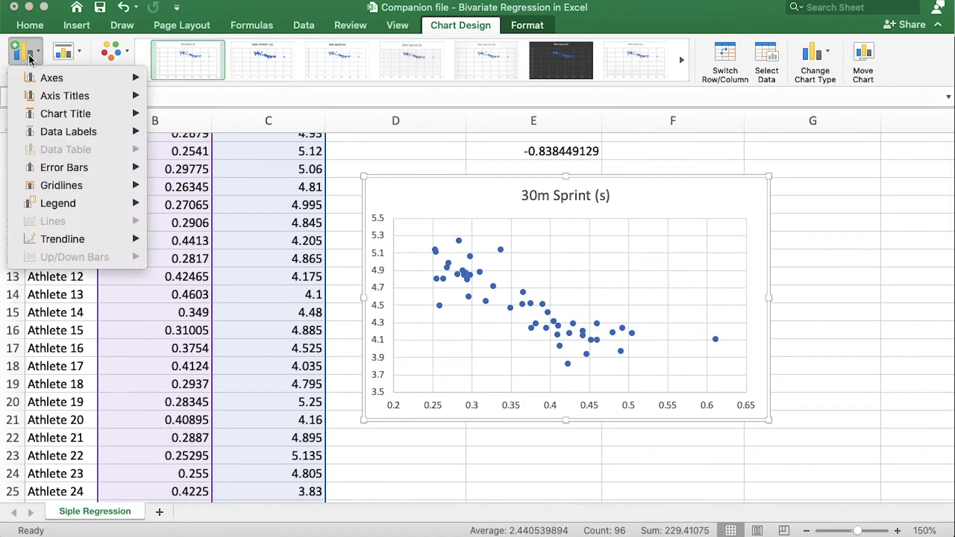
Add a Linear trendline through the sprint-time points and select it.
mouse_move(55, 246)
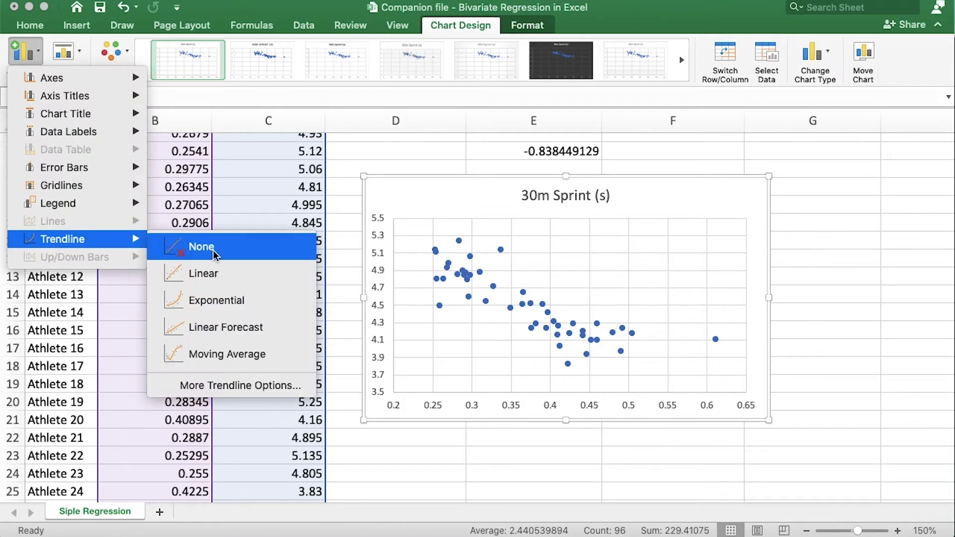
left_click(212, 275)
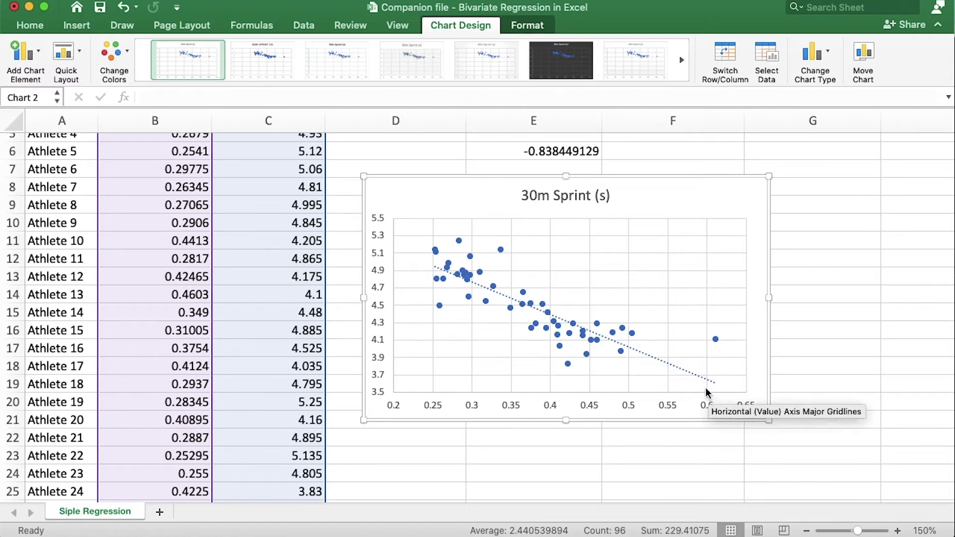
left_click(687, 376)
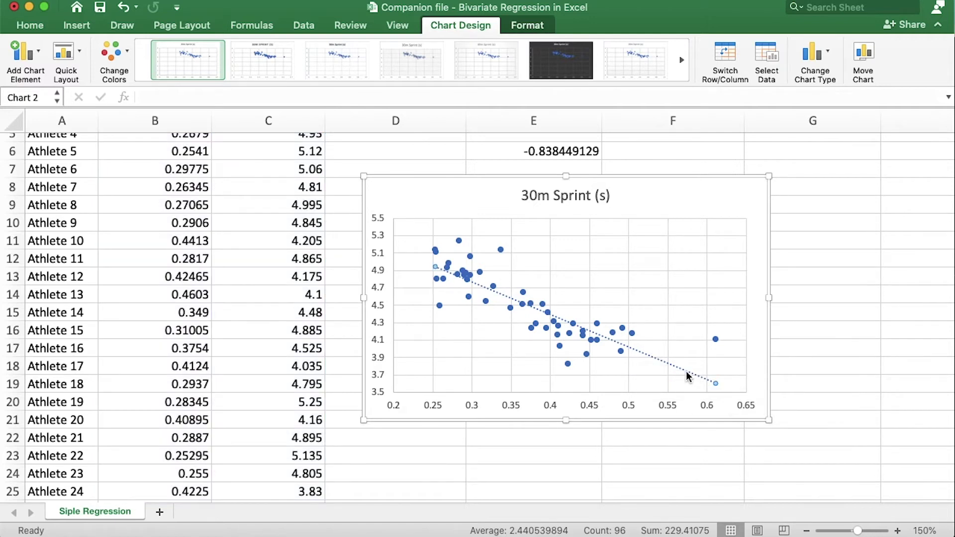
Display the trendline equation and R-squared, placing the label at the chart's top-left.
double_click(688, 376)
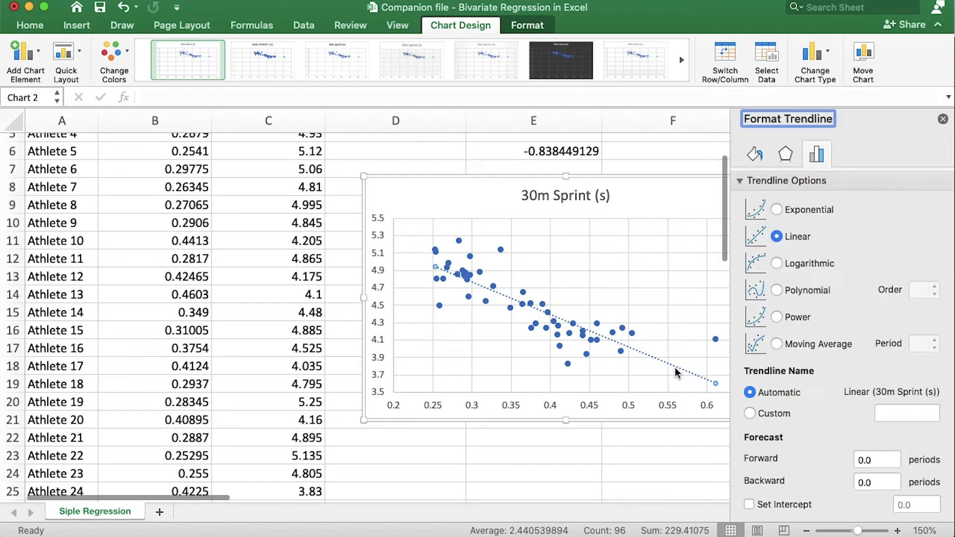
scroll(887, 389, "down", 3)
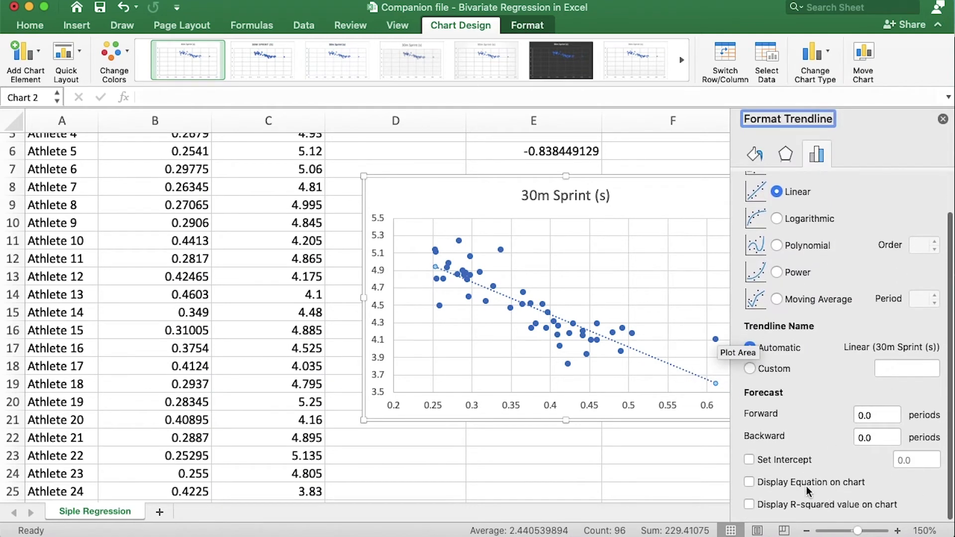
left_click(748, 483)
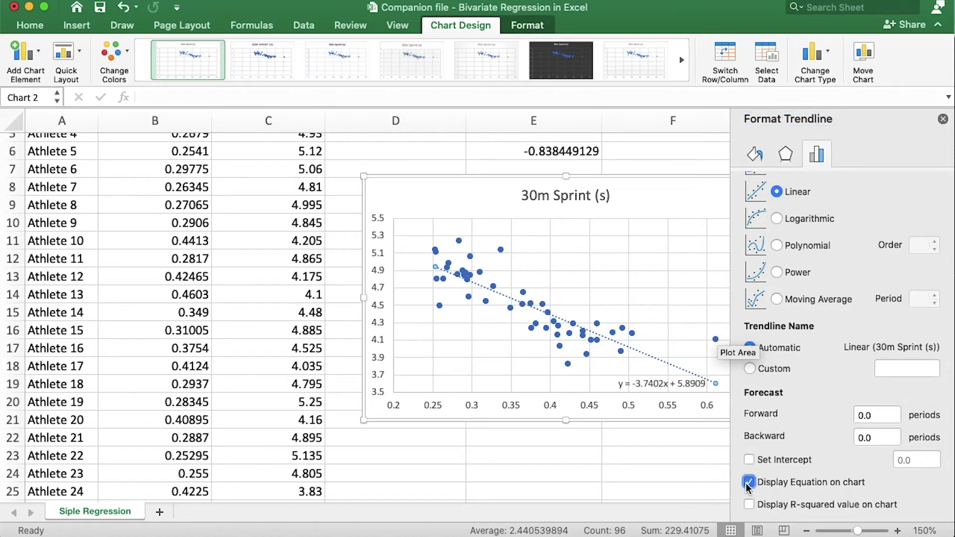
left_click(748, 504)
left_click(628, 380)
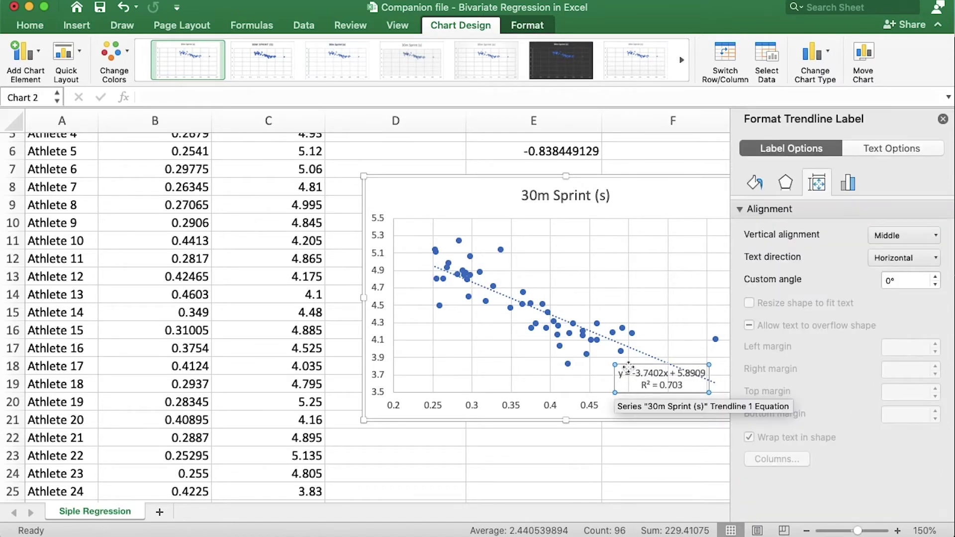
left_click_drag(616, 371, 413, 194)
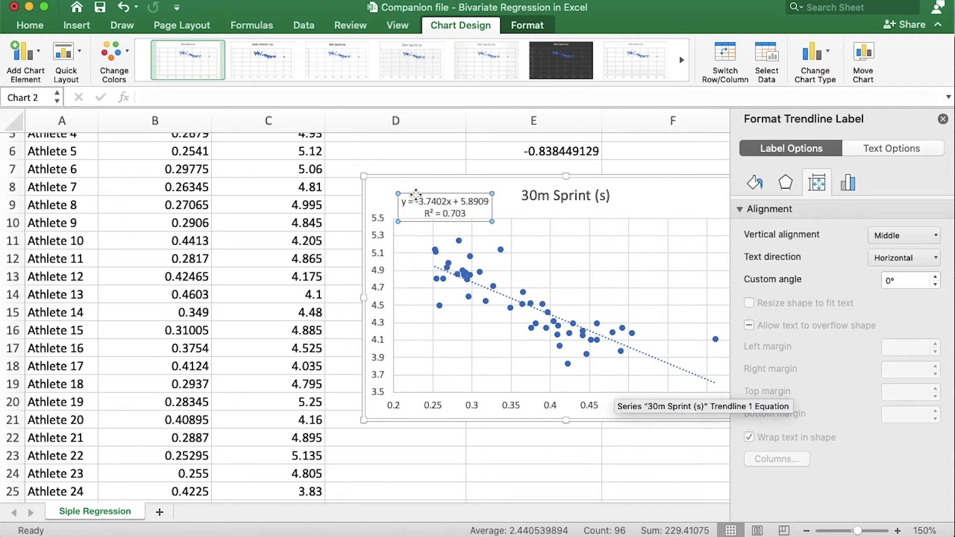
Set the equation label's font size to 12 and close the formatting pane.
double_click(423, 203)
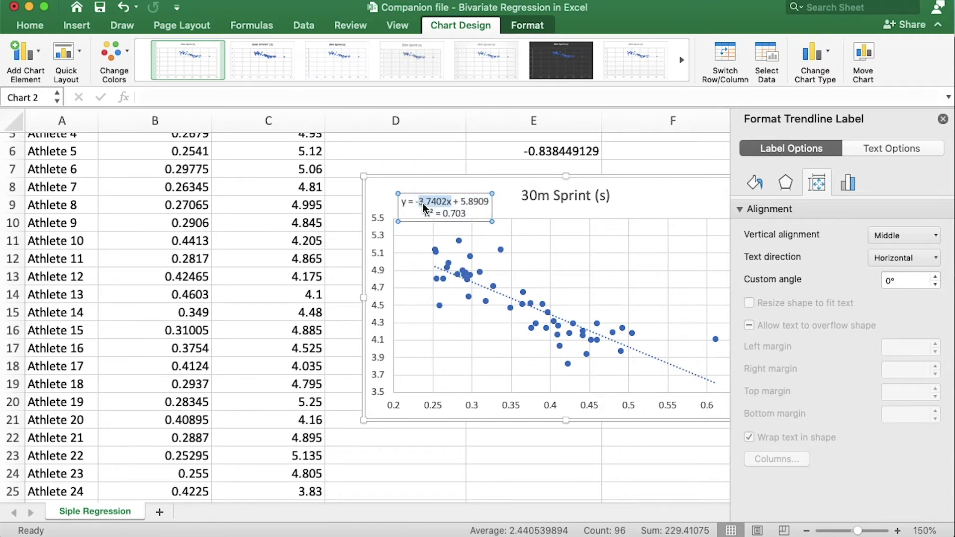
triple_click(423, 204)
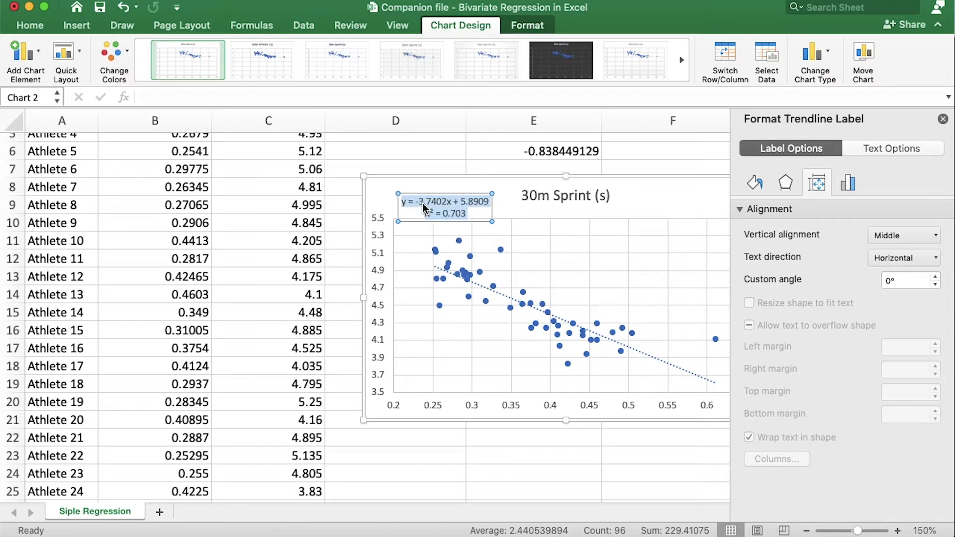
left_click(42, 27)
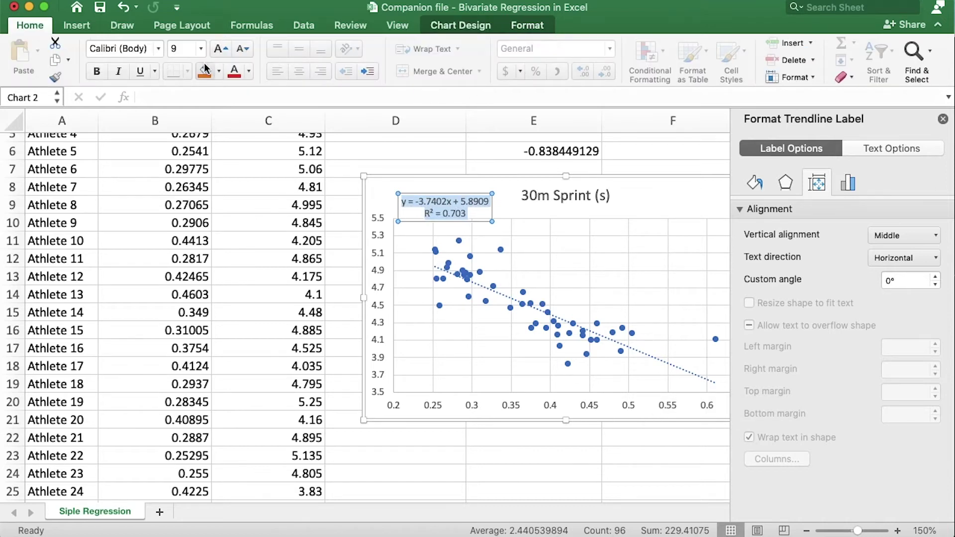
left_click(183, 48)
type("12")
key("Return")
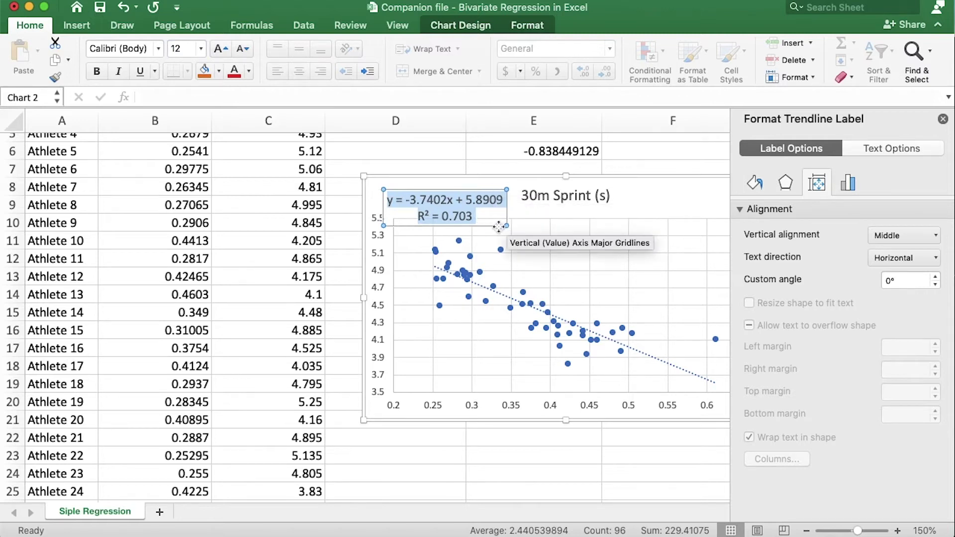
left_click_drag(507, 229, 501, 213)
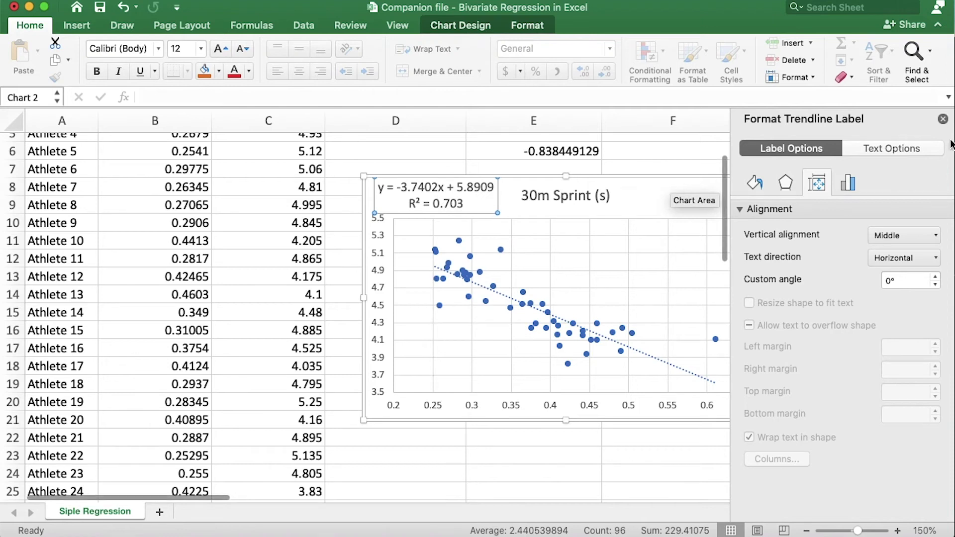
left_click(943, 119)
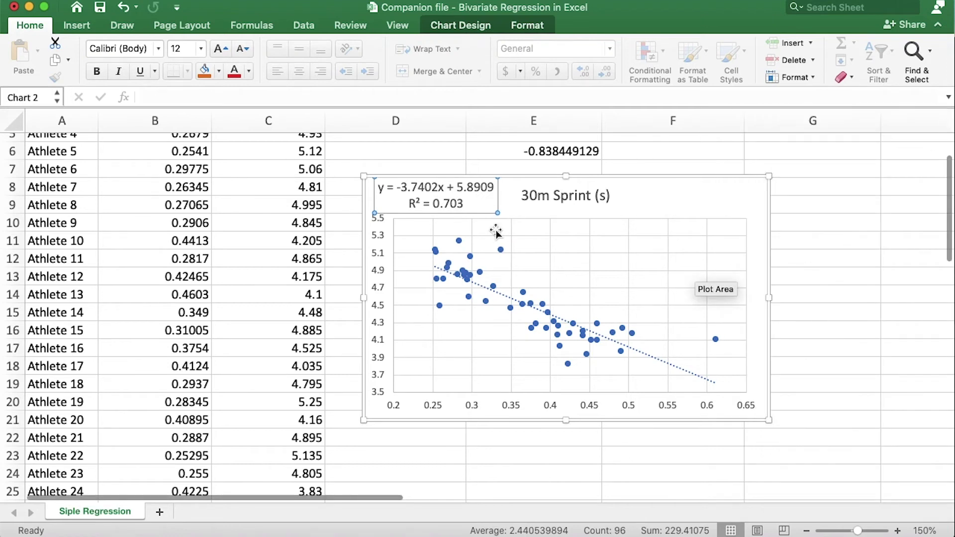
scroll(496, 233, "up", 3)
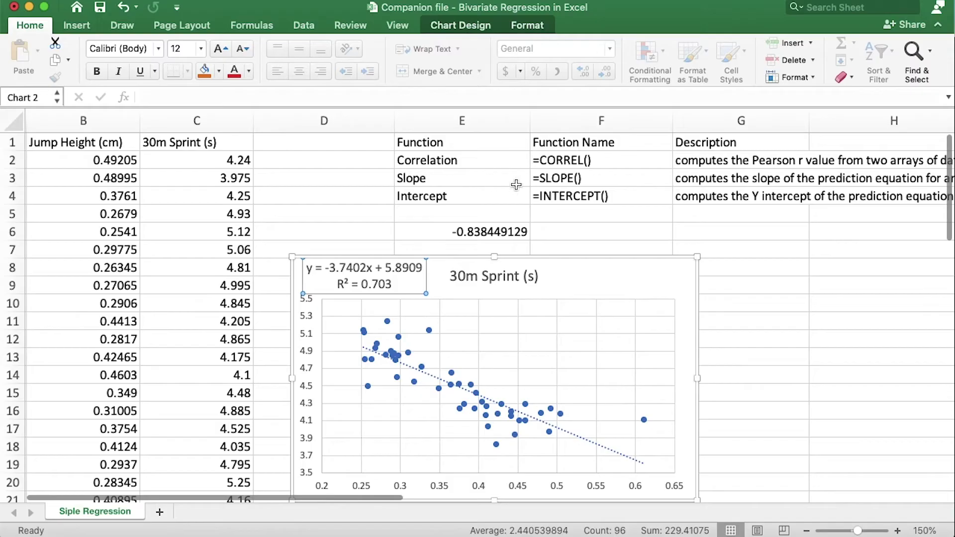
Review the SLOPE and INTERCEPT entries in F3 and F4.
left_click(560, 178)
left_click(561, 195)
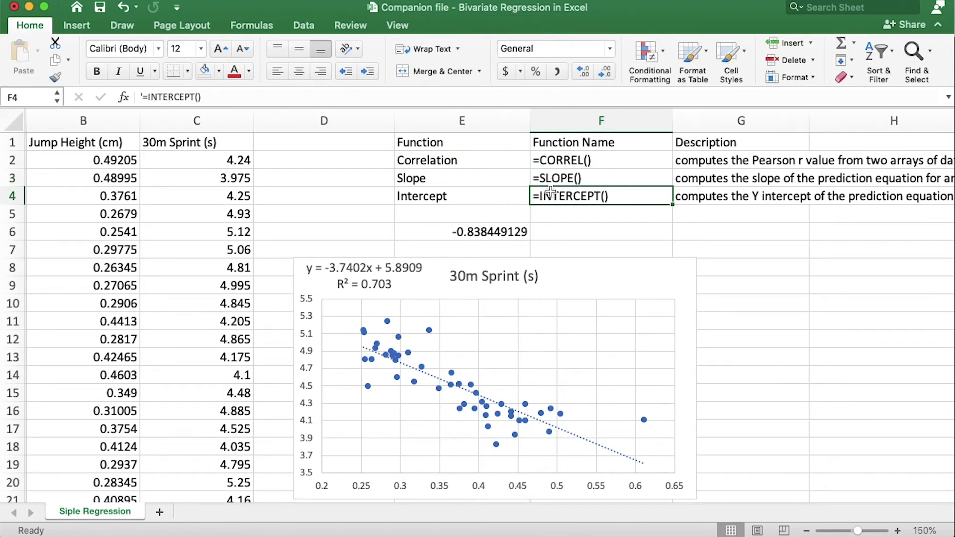
scroll(482, 309, "down", 1)
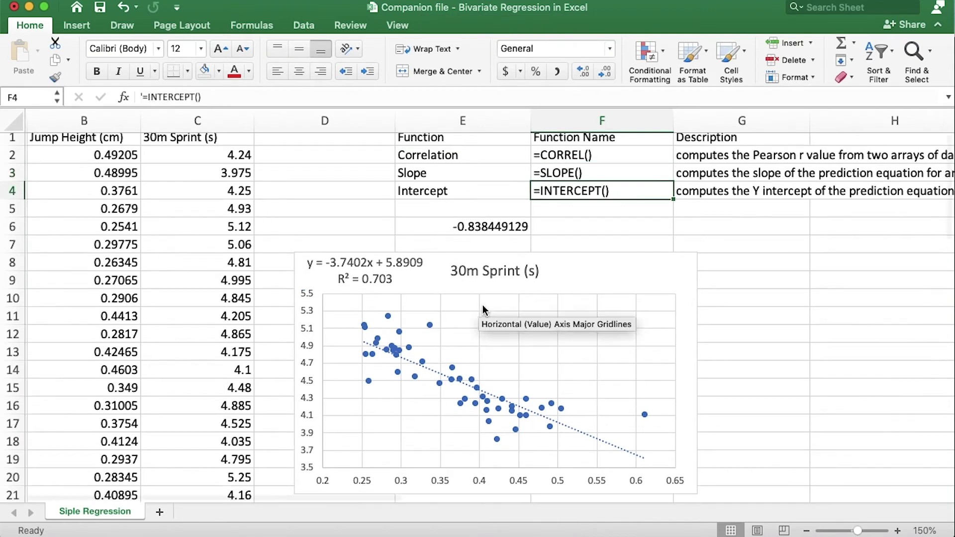
scroll(482, 309, "down", 3)
left_click_drag(320, 207, 614, 169)
scroll(458, 214, "up", 3)
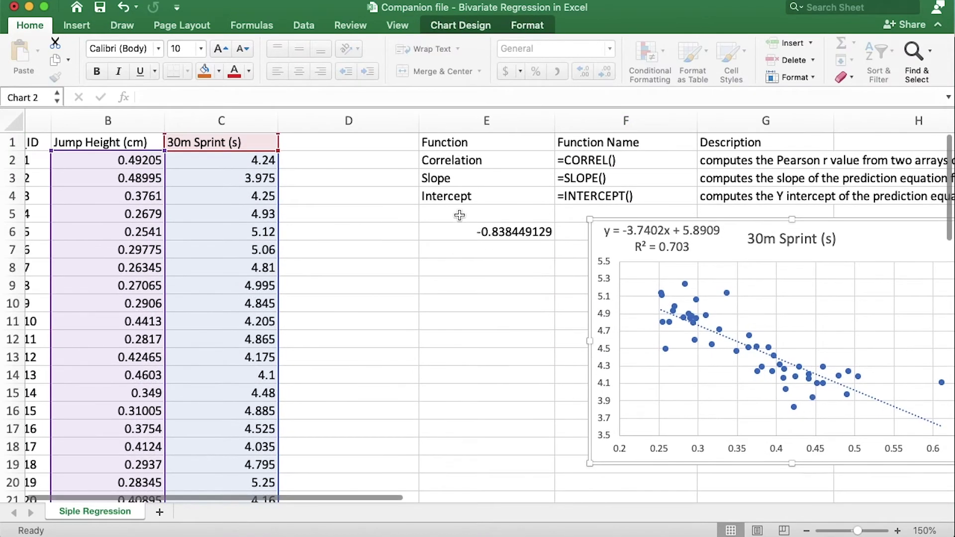
Type the labels Correlation, Slope and Intercept into D6:D8.
left_click(401, 231)
type("Correla")
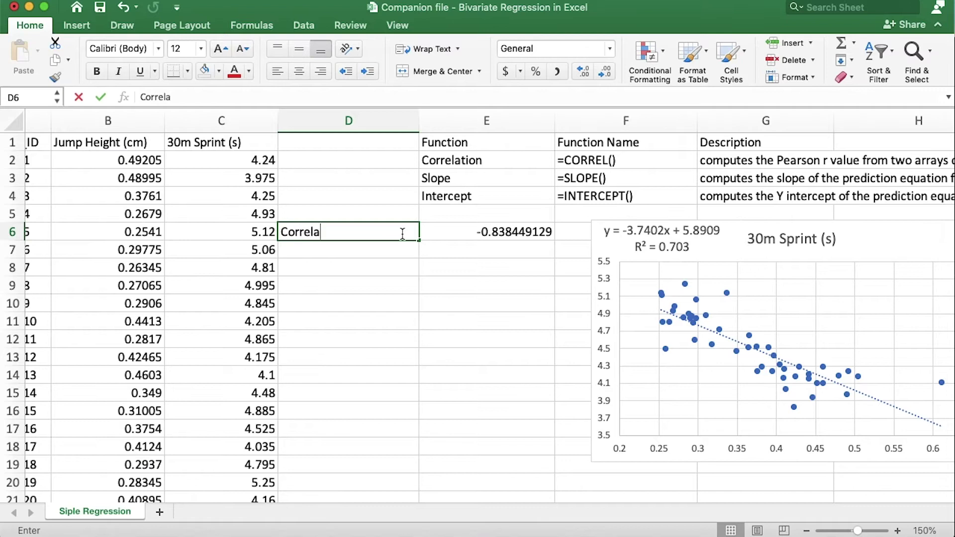
type("tion")
key("Return")
type("Sl")
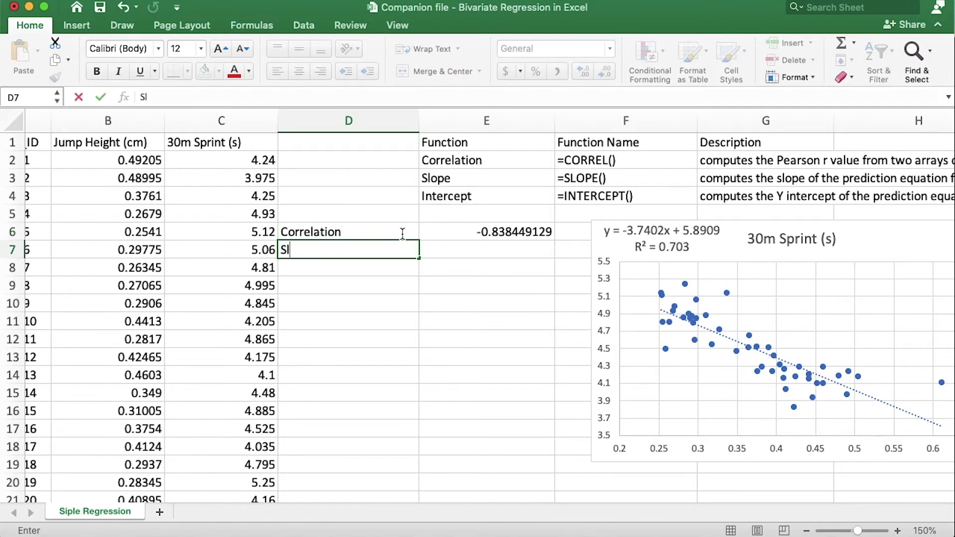
type("ope")
key("Return")
type("Intercept")
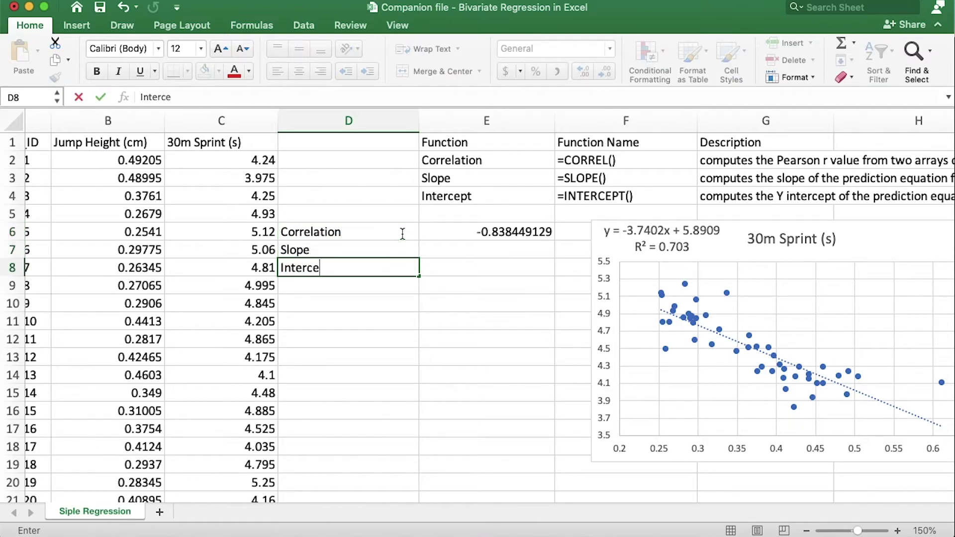
left_click(391, 227)
Right-align the D6:D8 labels and left-align the E6:E8 results.
key("shift+Down")
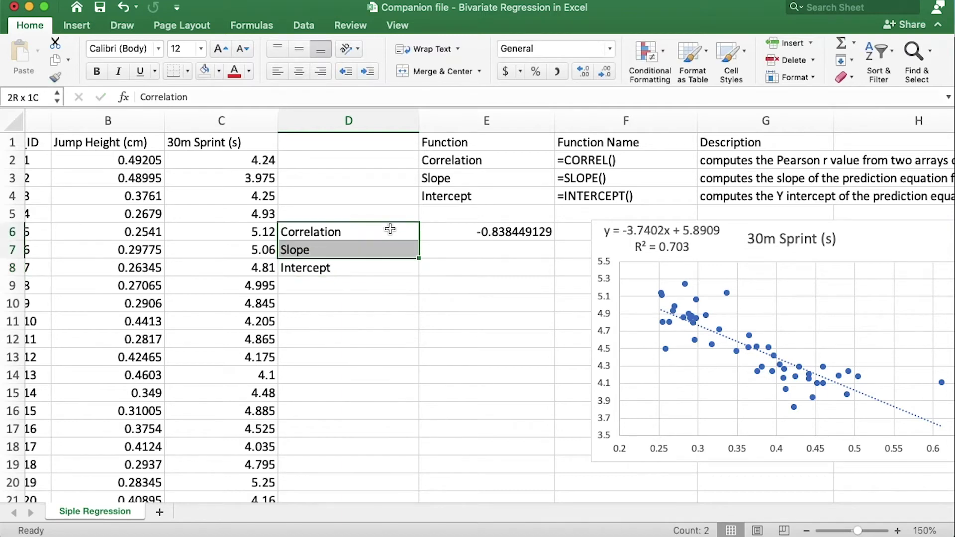
key("shift+Down")
left_click(320, 71)
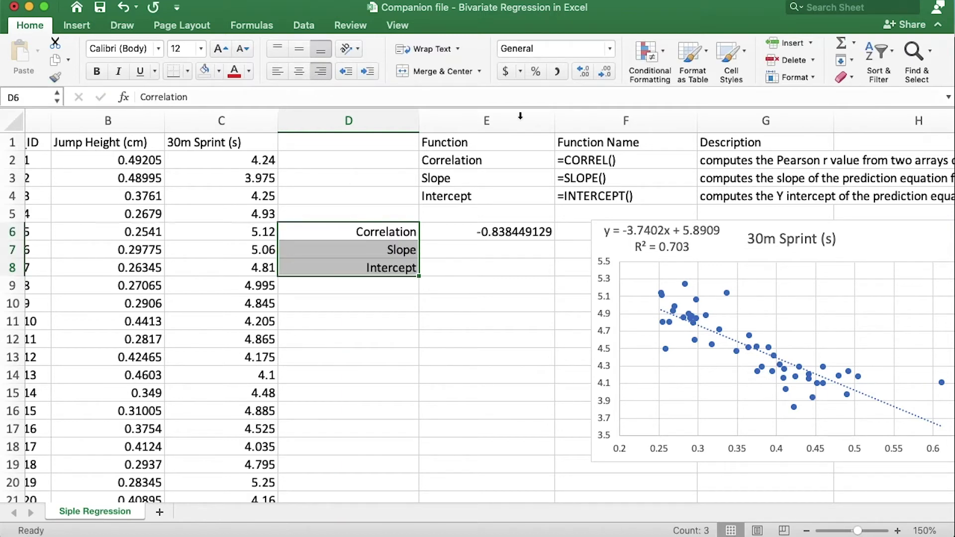
left_click(505, 240)
left_click(486, 270, "shift")
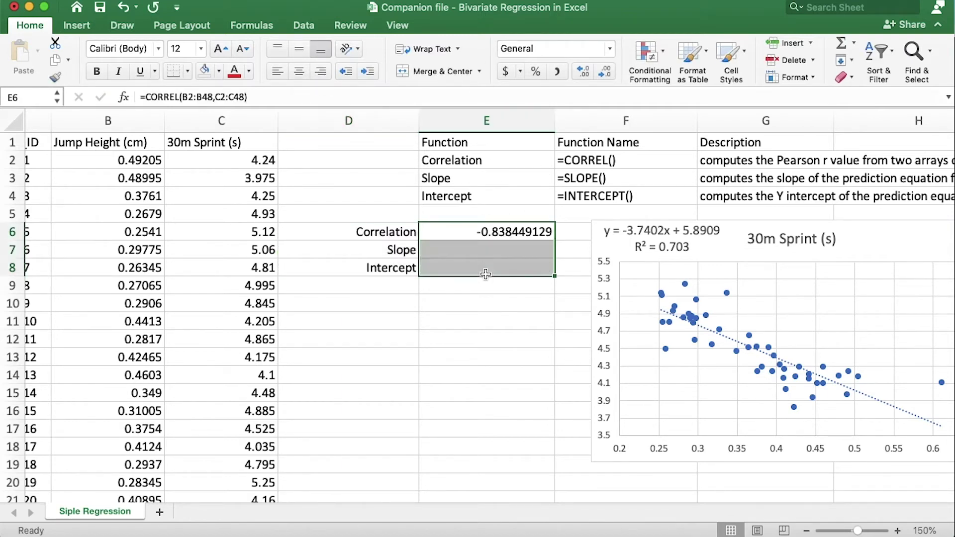
left_click(277, 71)
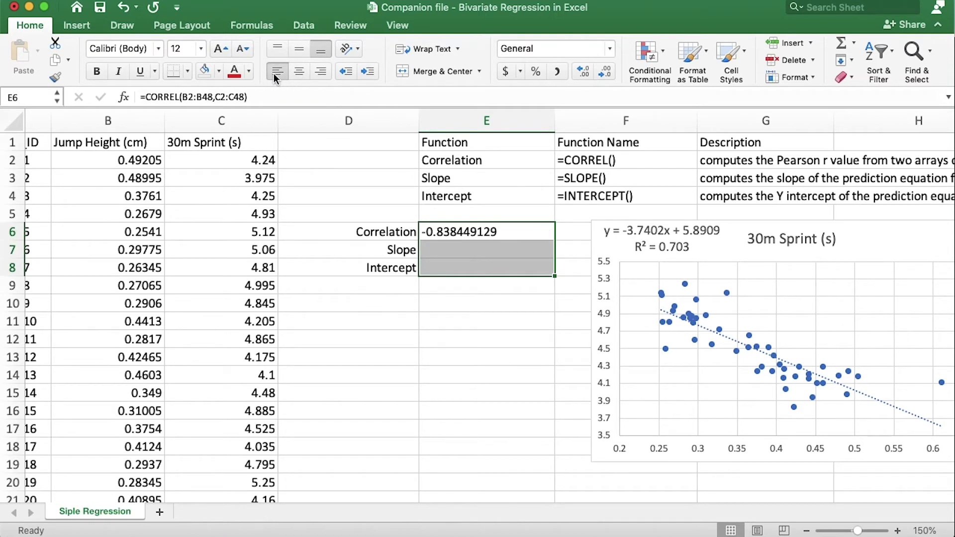
Shift the scatter chart slightly to the left.
left_click(448, 250)
left_click_drag(592, 233, 576, 236)
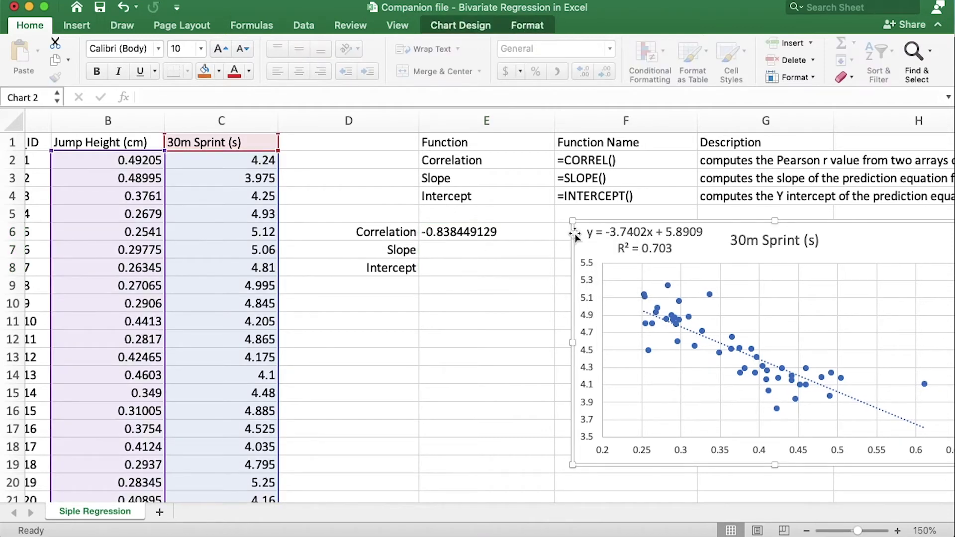
key("Escape")
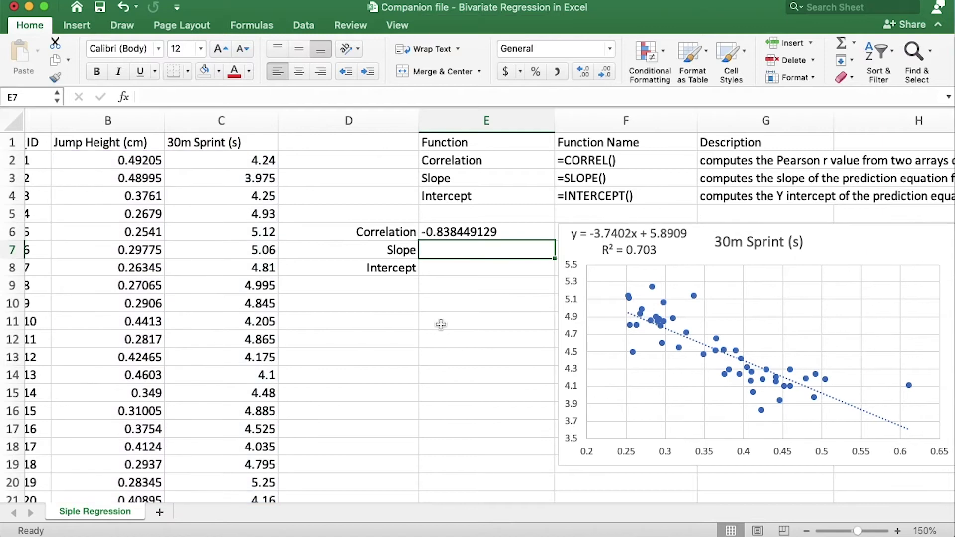
Enter =SLOPE(C2:C48,B2:B48) in E7, returning -3.74024946.
type("=")
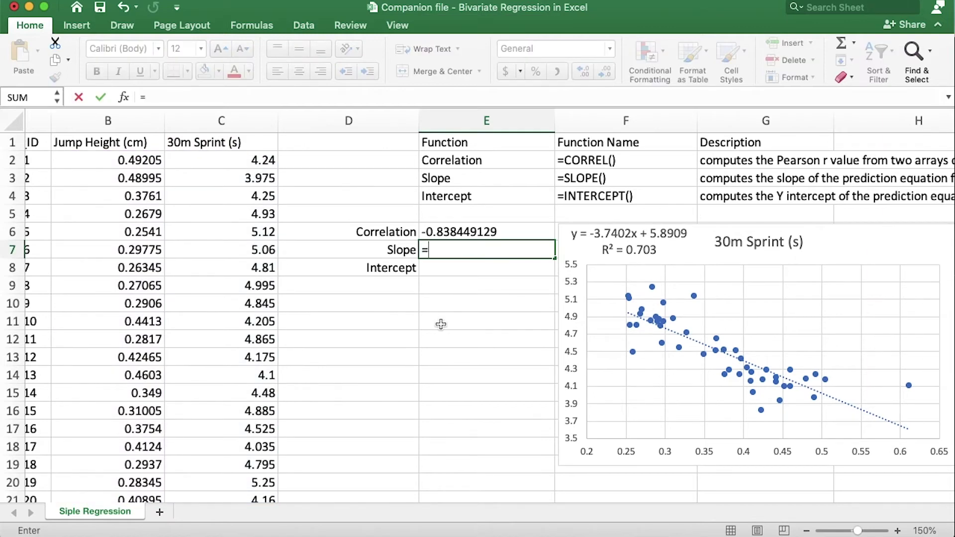
type("slope(")
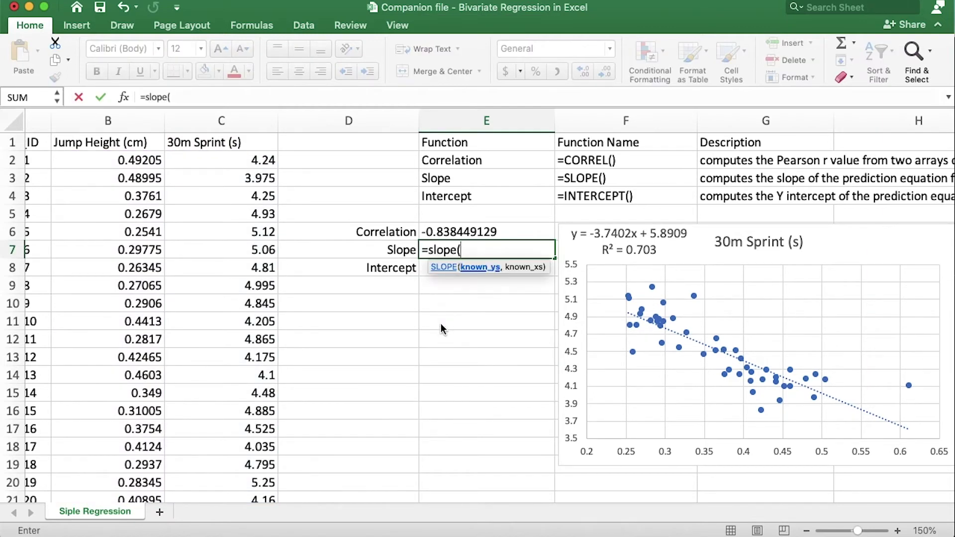
left_click(457, 323)
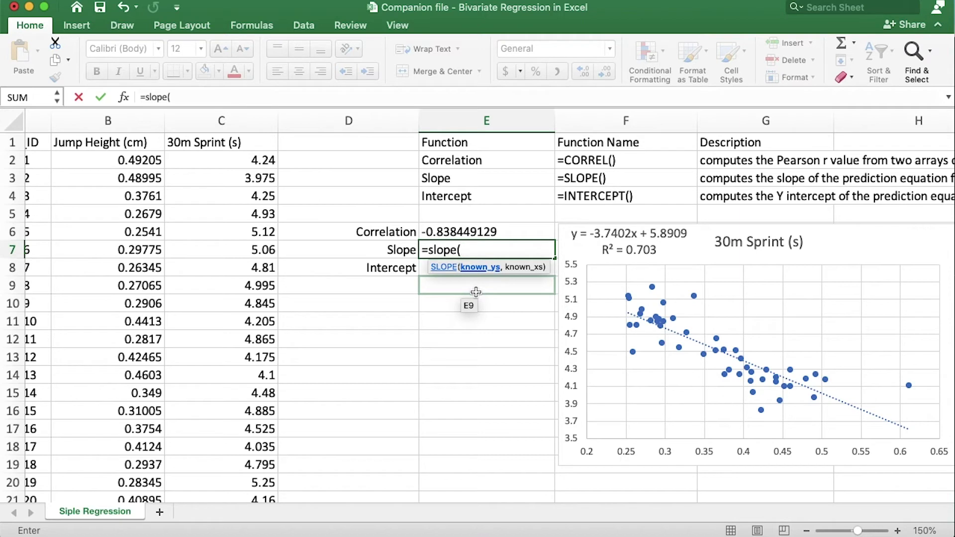
left_click(225, 163)
key("ctrl+shift+Down")
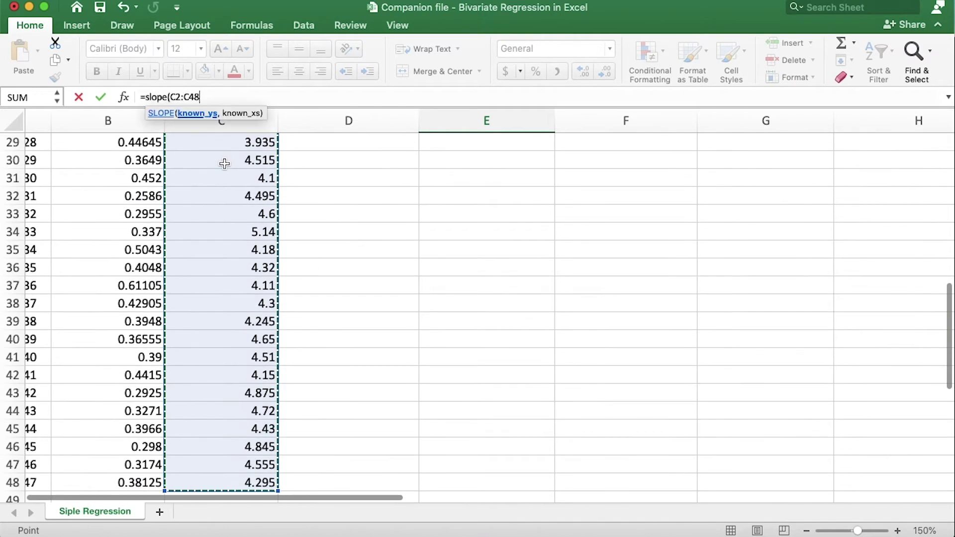
type(",")
scroll(452, 209, "up", 10)
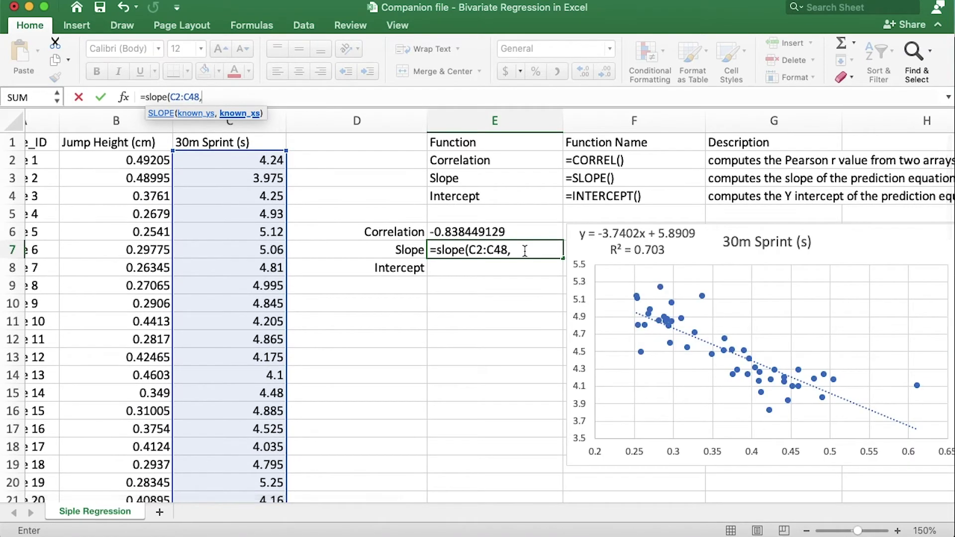
left_click(525, 250)
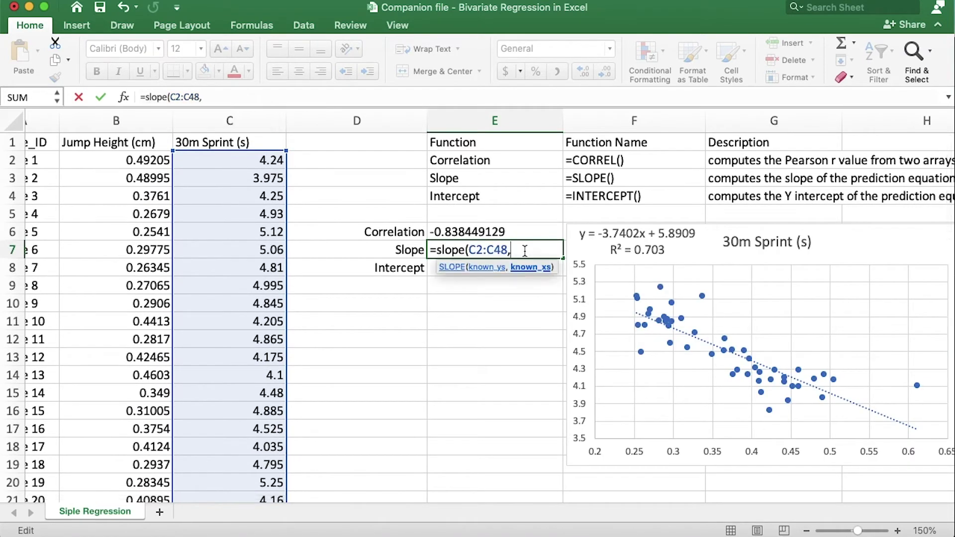
left_click(141, 160)
key("super+shift+Down")
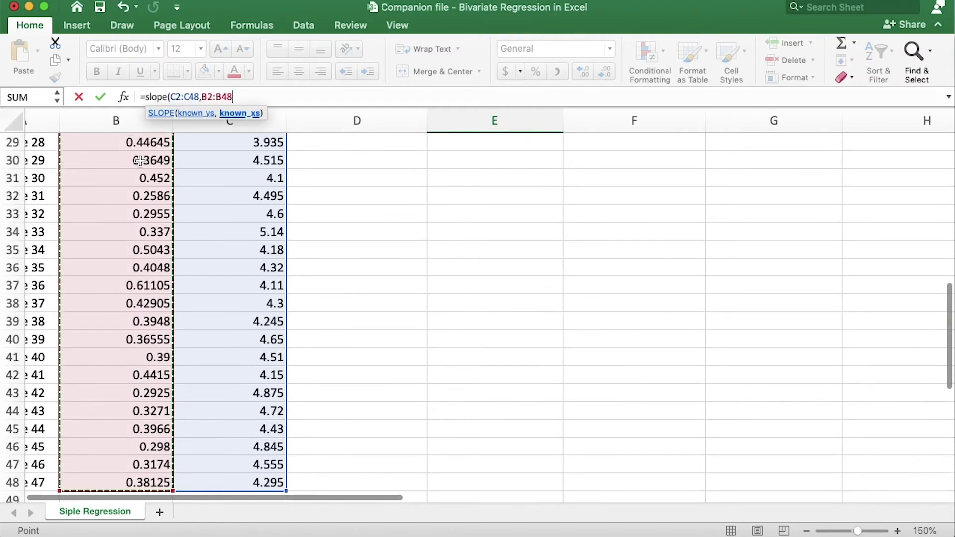
type(")")
key("Return")
Verify the E7 slope formula and begin an INTERCEPT formula in E8.
scroll(301, 266, "up", 5)
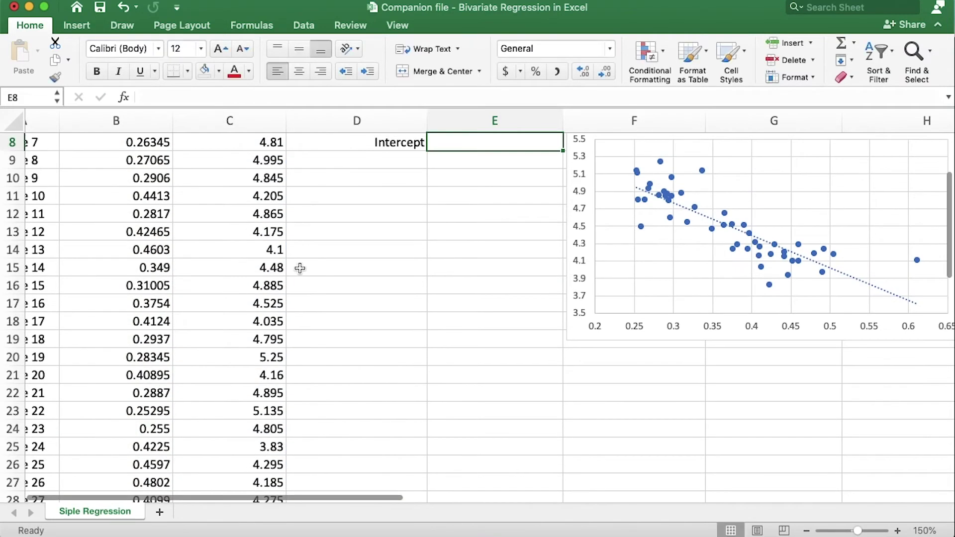
scroll(520, 264, "up", 1)
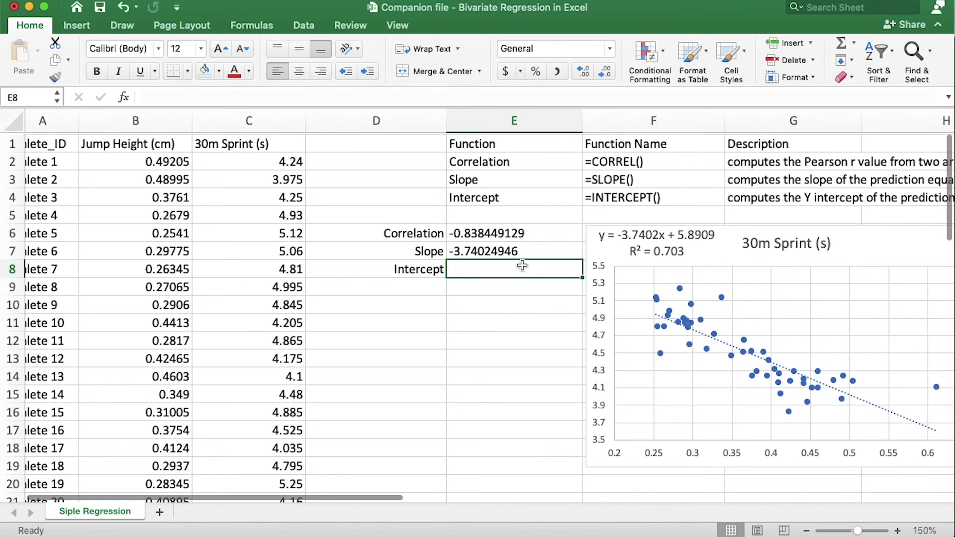
left_click(497, 251)
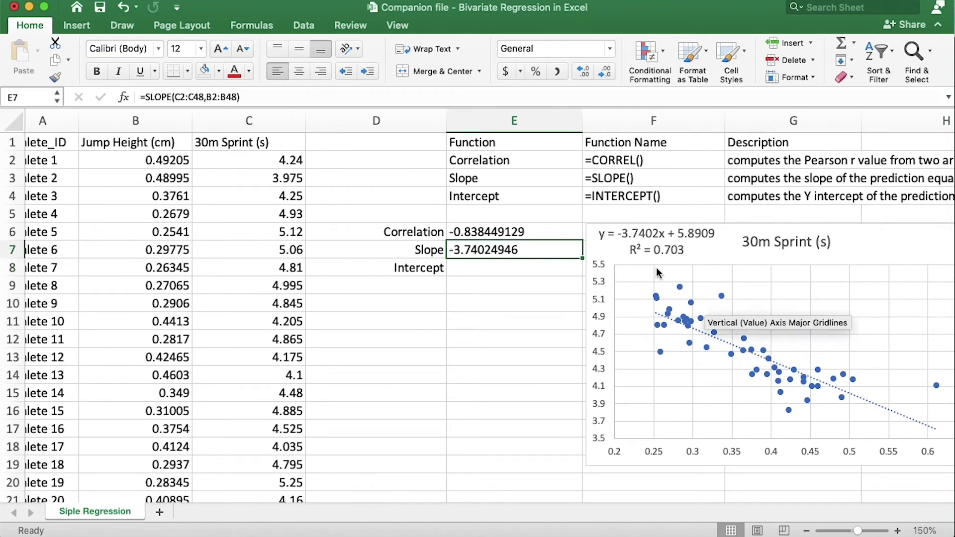
left_click(486, 271)
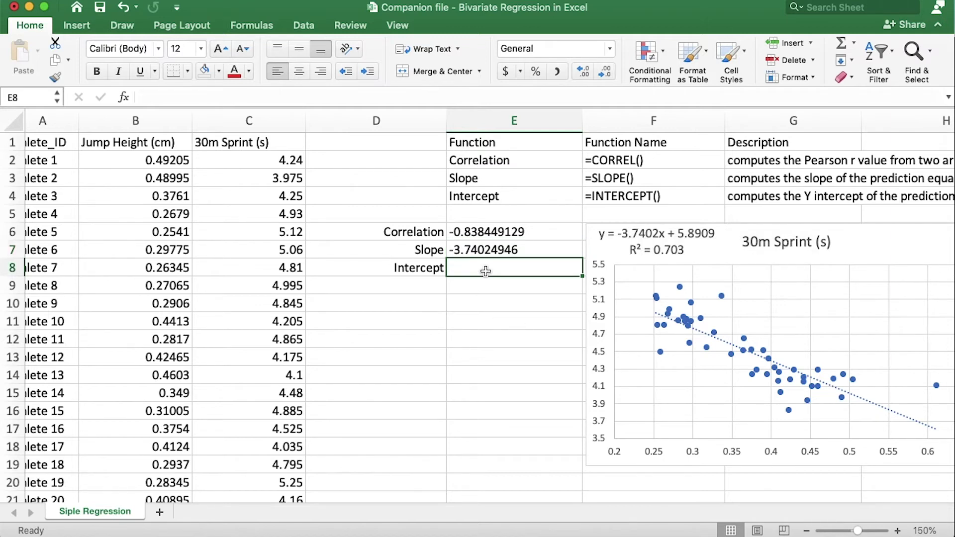
type("=")
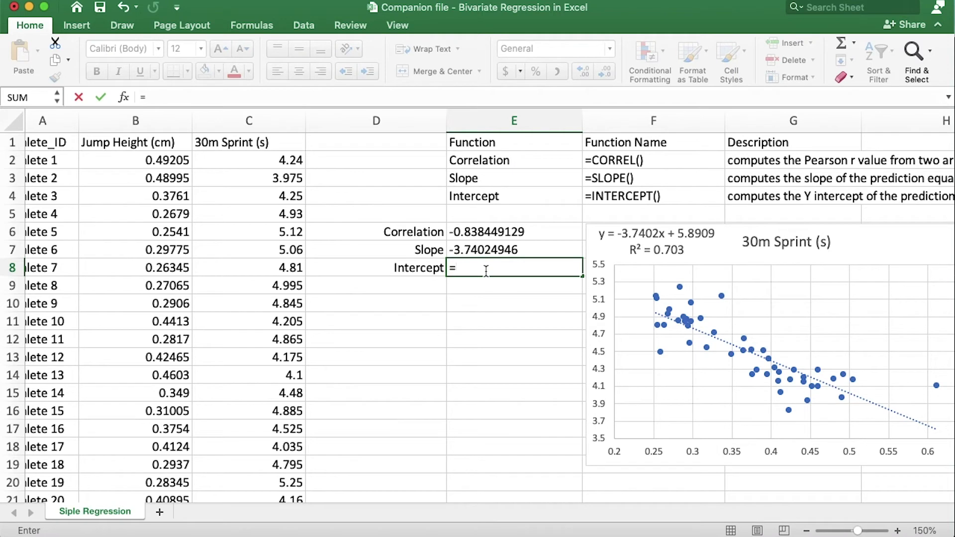
type("in")
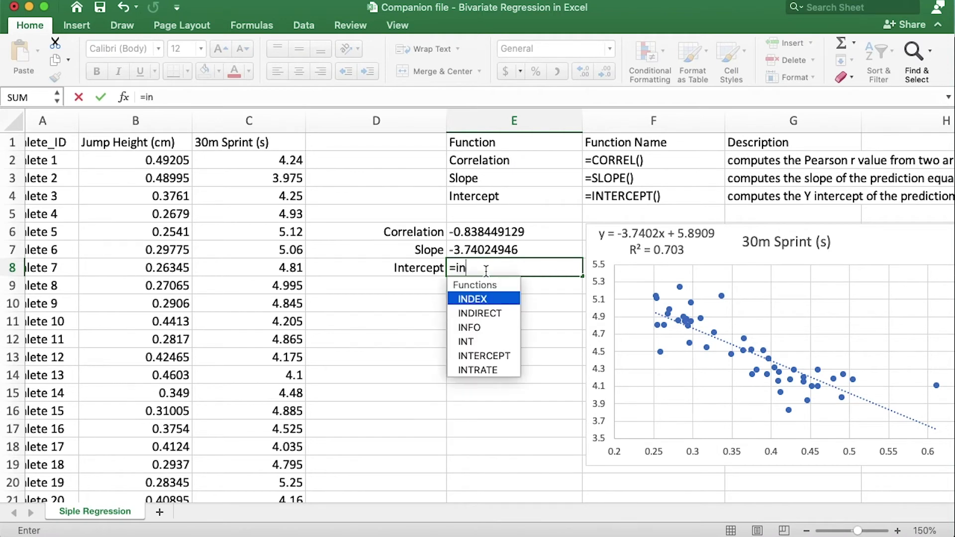
type("tercept(")
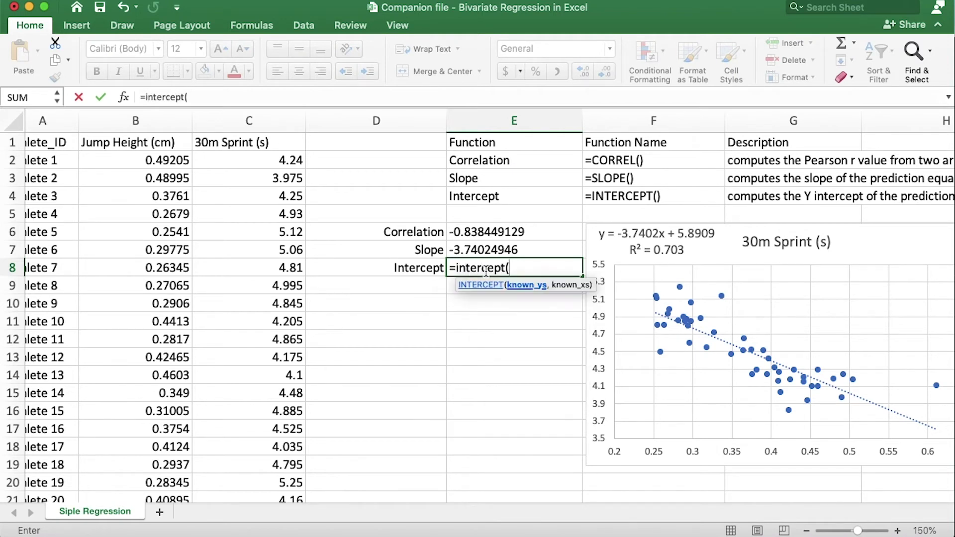
Complete E8 as =INTERCEPT(C2:C48,B2:B48), returning 5.890934592, and verify it.
left_click(263, 161)
key("super+shift+Down")
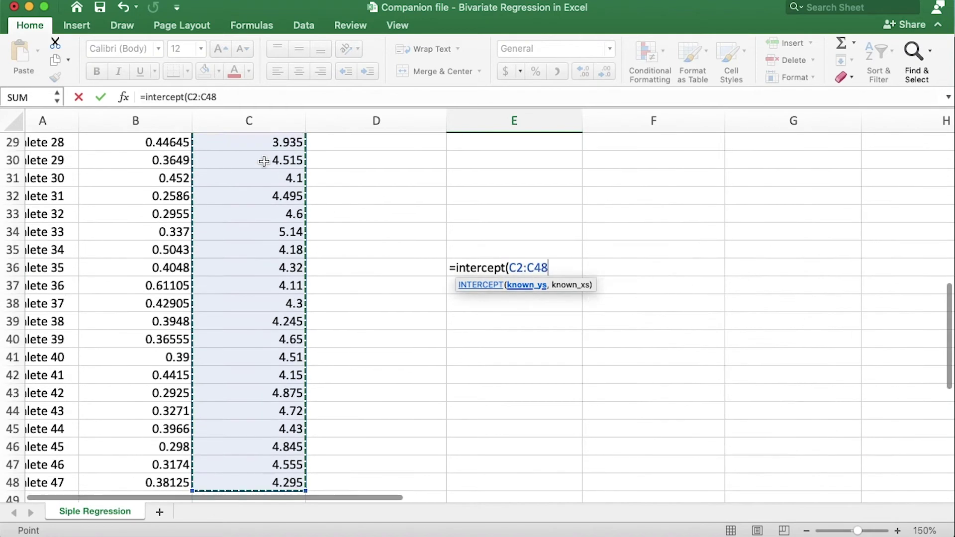
type(",")
scroll(315, 224, "up", 10)
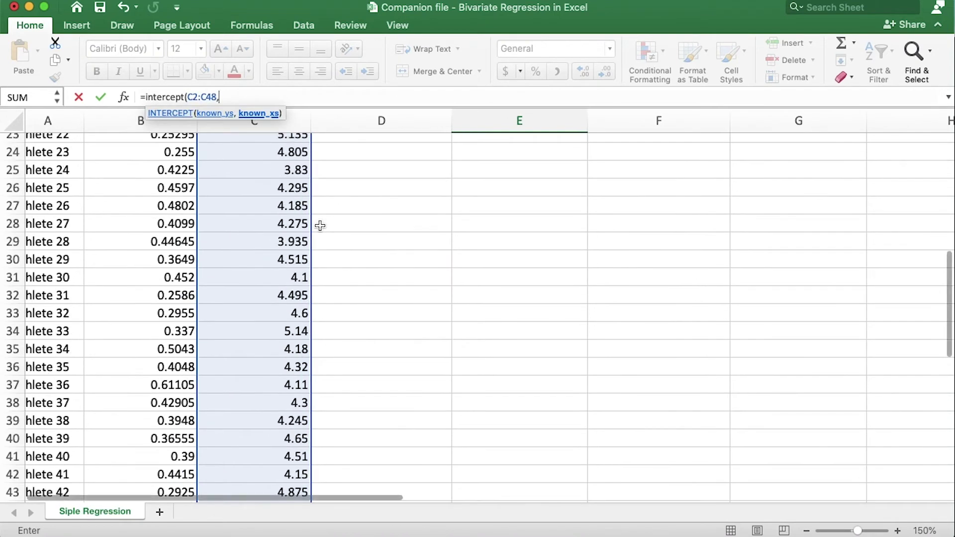
left_click(168, 162)
key("super+shift+Down")
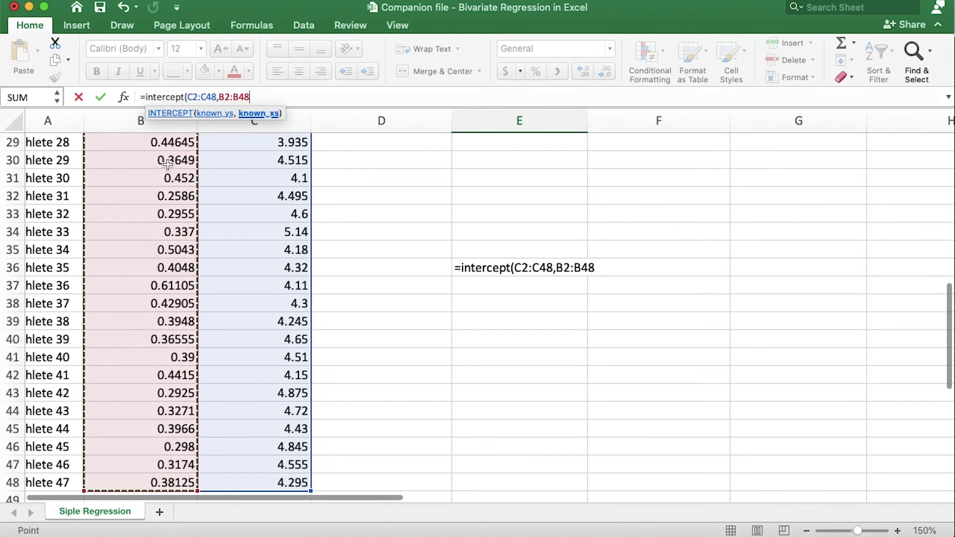
key("Return")
scroll(440, 260, "up", 4)
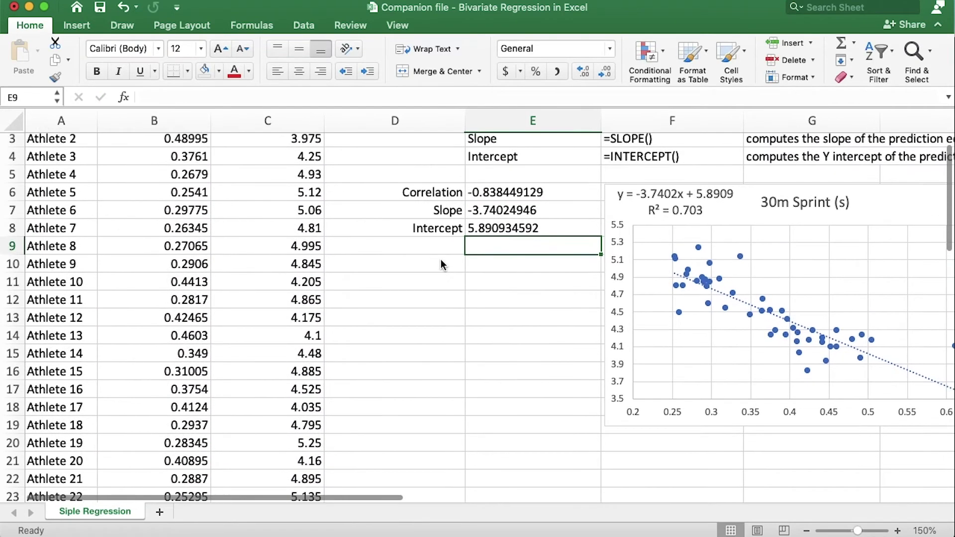
key("Up")
scroll(534, 351, "down", 1)
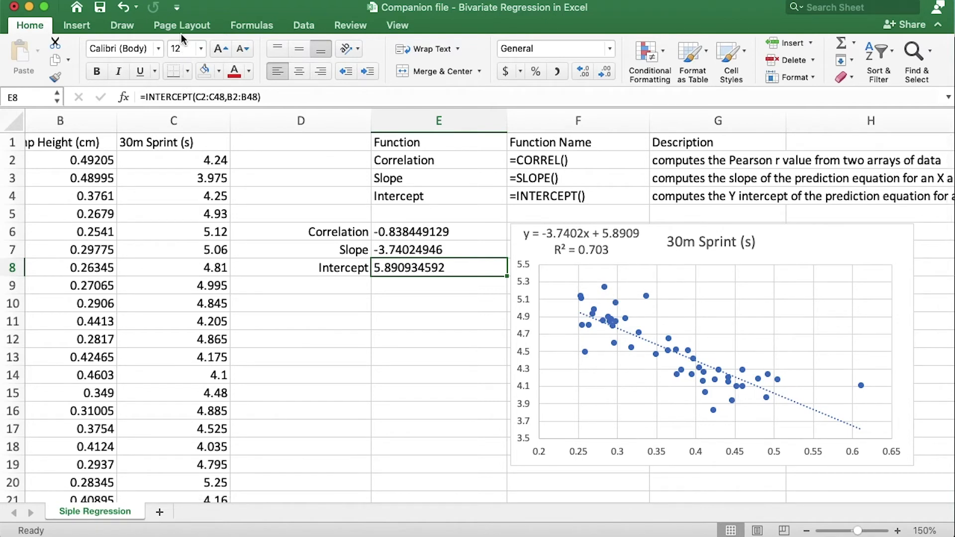
left_click(297, 23)
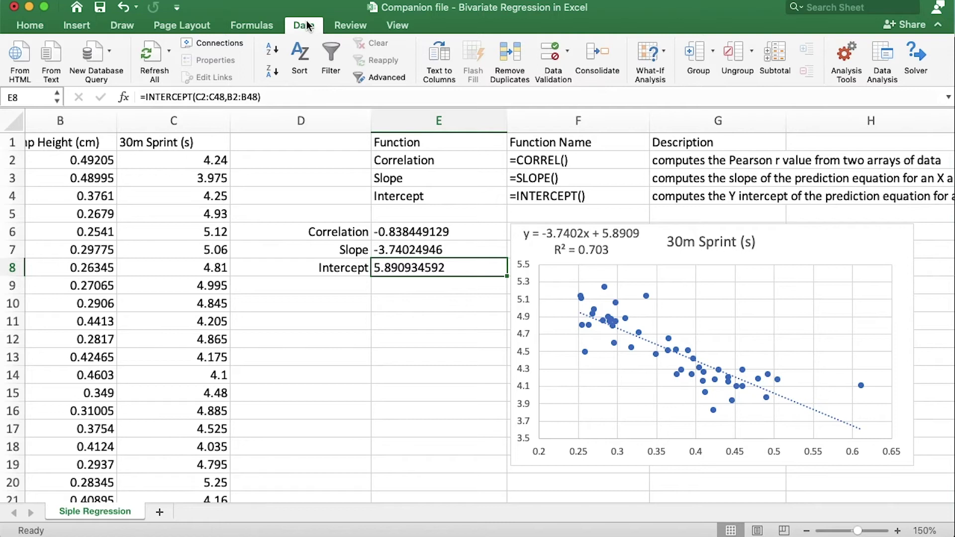
Choose Regression from the Data Analysis tools.
left_click(881, 56)
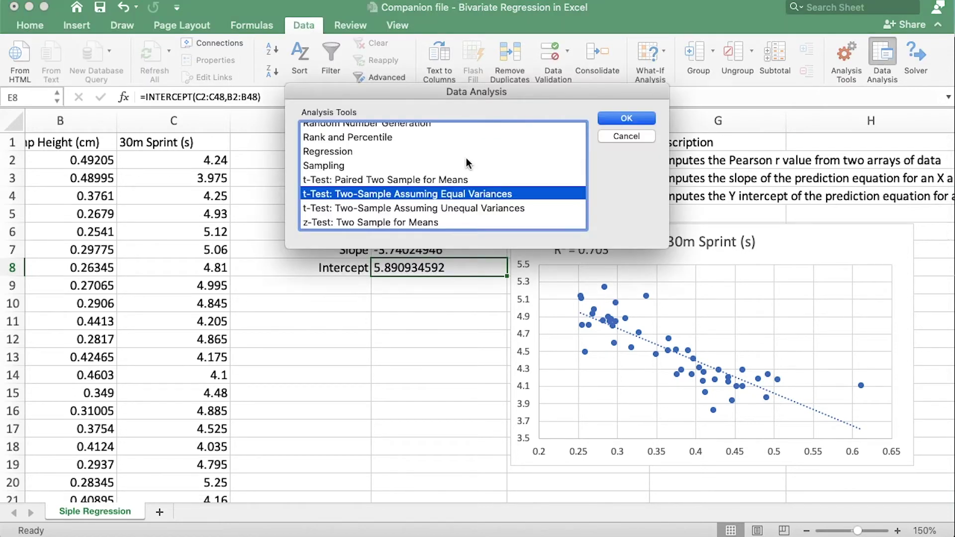
left_click(332, 151)
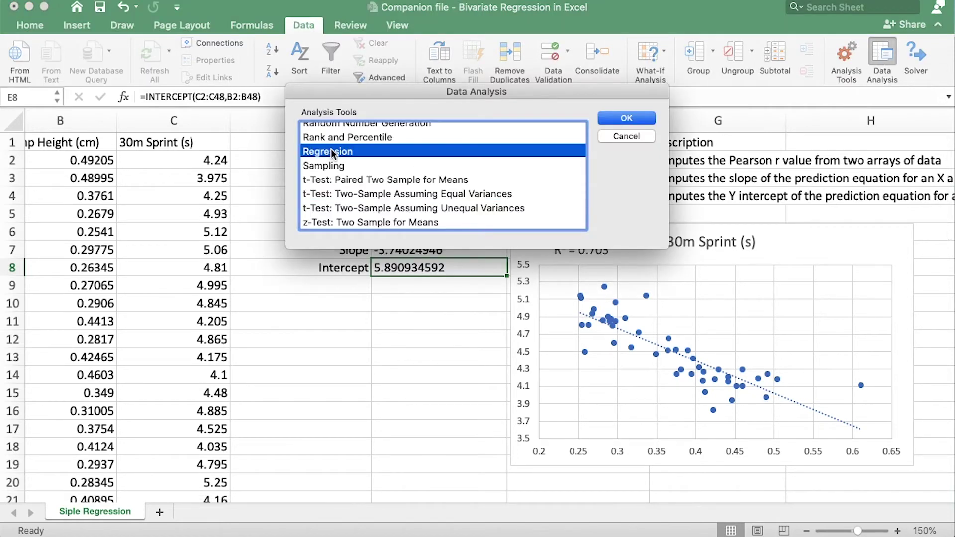
left_click(626, 121)
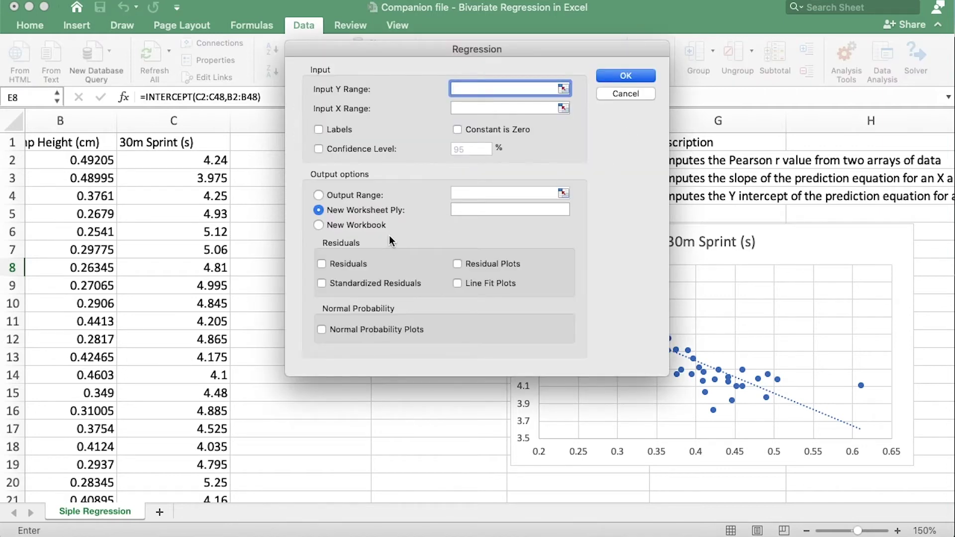
left_click_drag(153, 260, 154, 261)
scroll(153, 260, "left", 3)
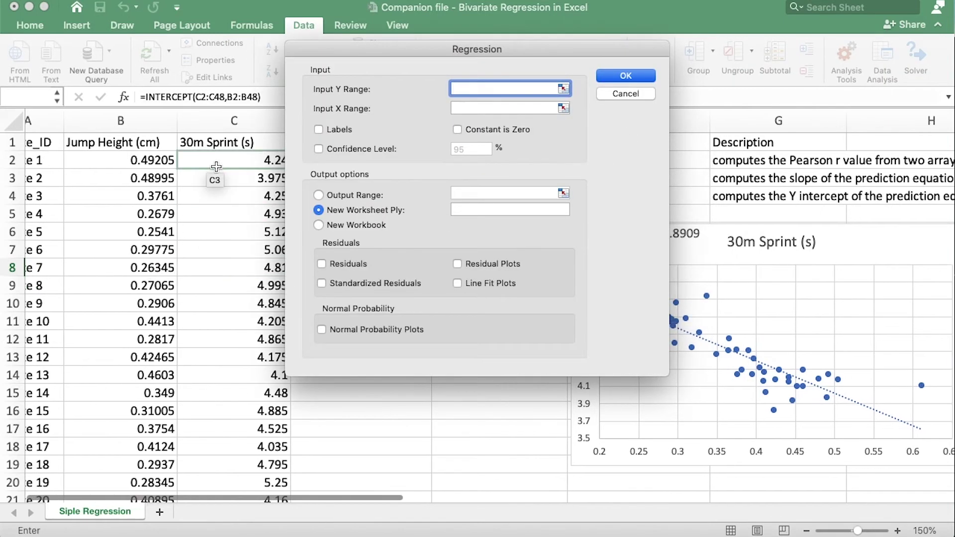
Set the Y range to $C$1:$C$48 and the X range to $B$1:$B$48.
left_click(212, 143)
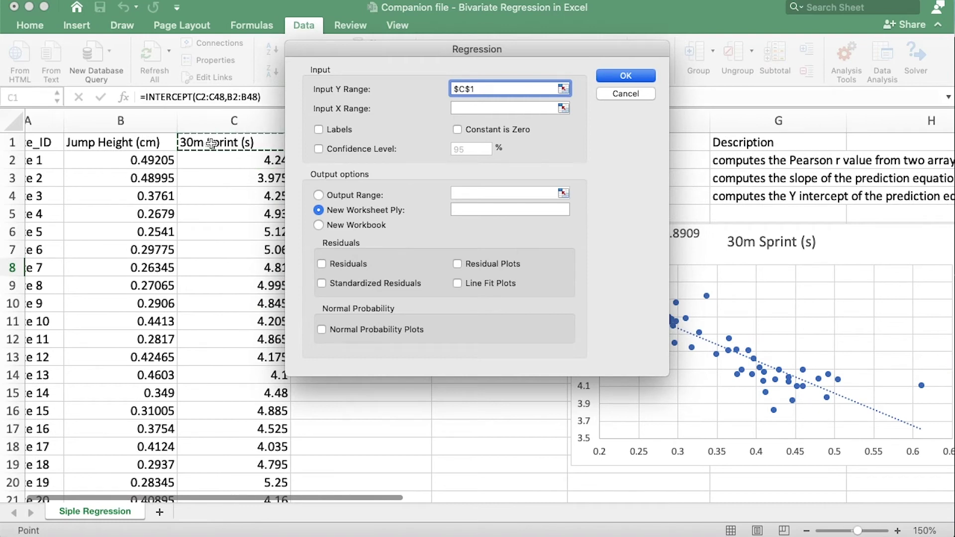
key("ctrl+shift+Down")
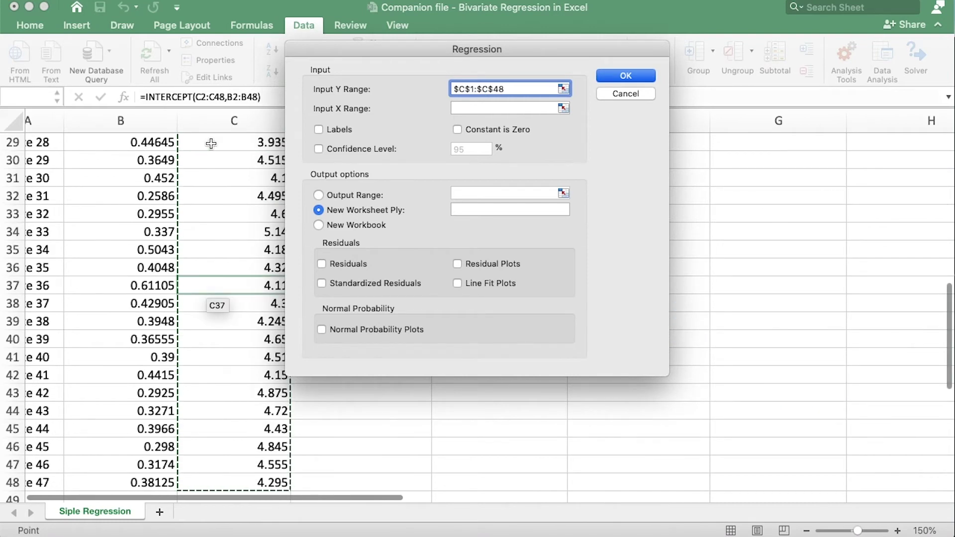
left_click(475, 108)
scroll(230, 214, "up", 10)
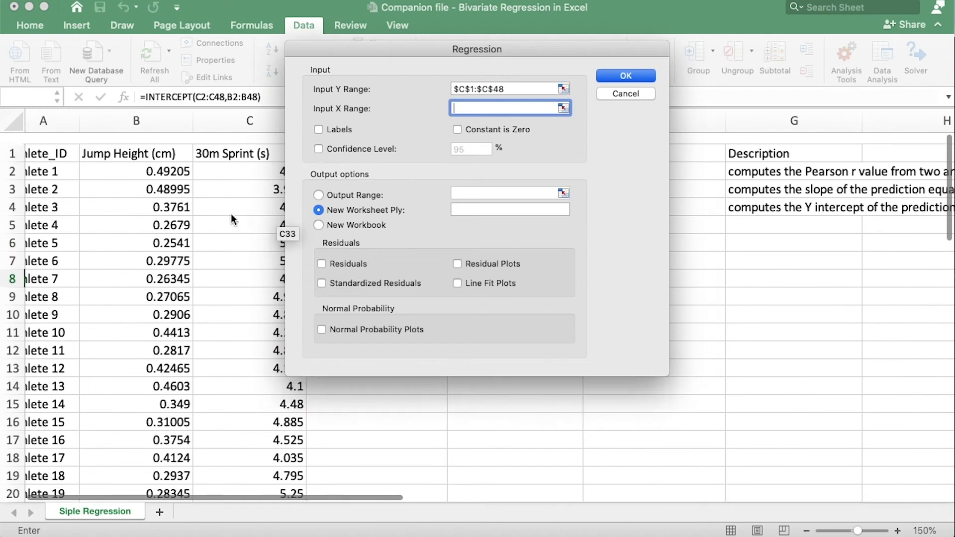
left_click(142, 145)
key("ctrl+shift+Down")
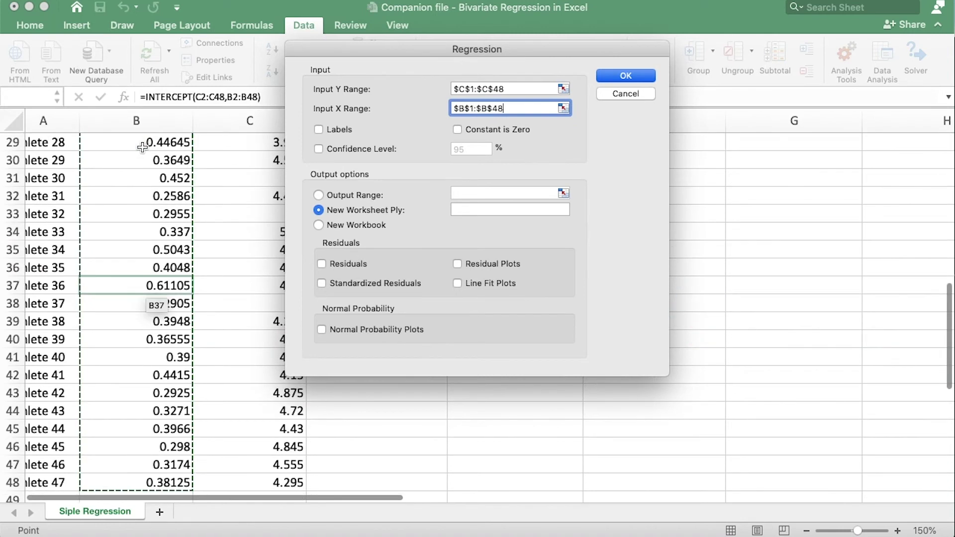
Tick Labels and 95% Confidence Level, and send output to a worksheet range.
left_click(341, 128)
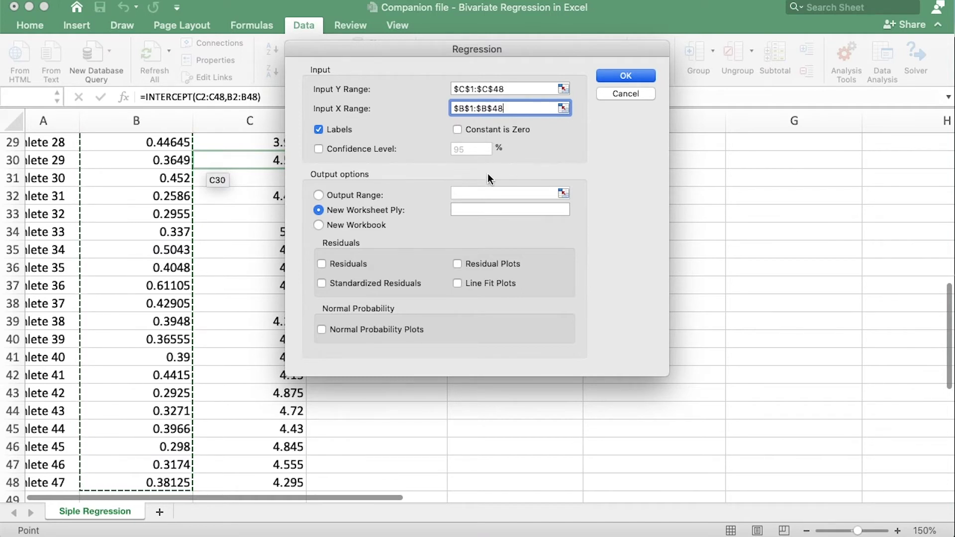
left_click(351, 149)
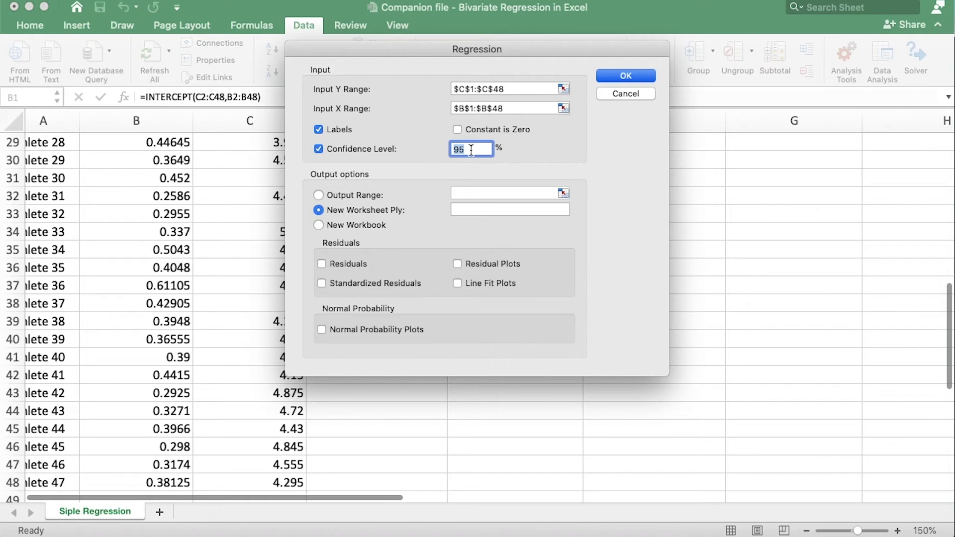
left_click(362, 196)
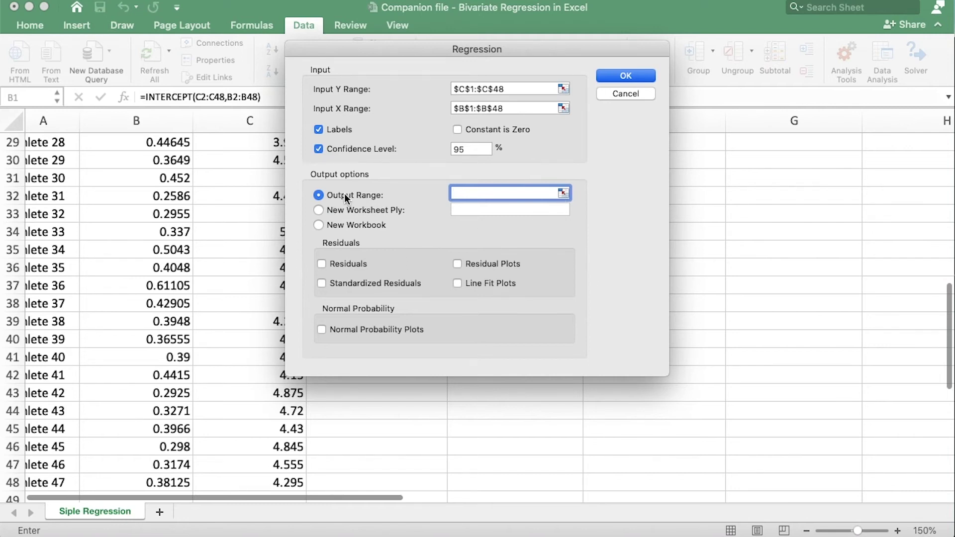
Send the regression output to cell I6 and run it, giving R Square 0.703 over 47 observations.
left_click(564, 193)
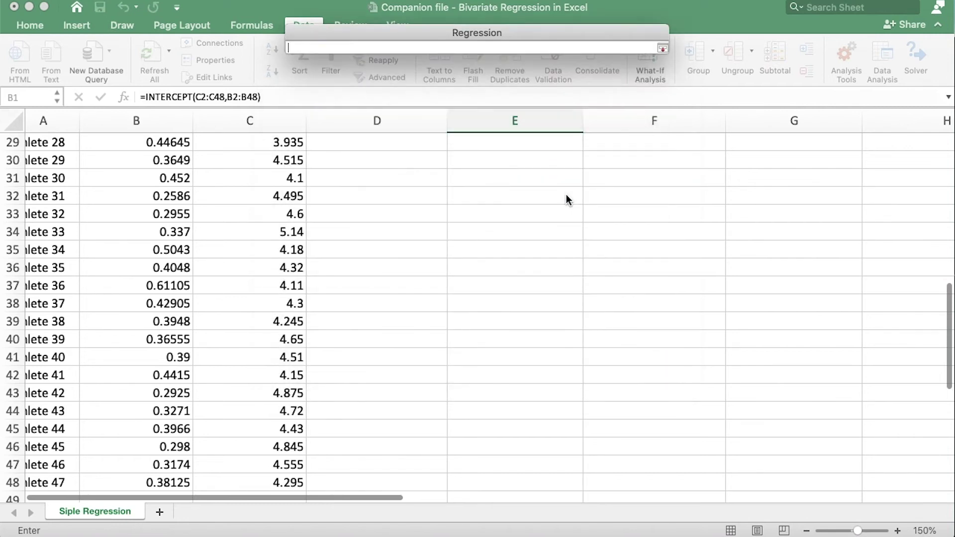
scroll(446, 199, "up", 10)
scroll(435, 325, "down", 1)
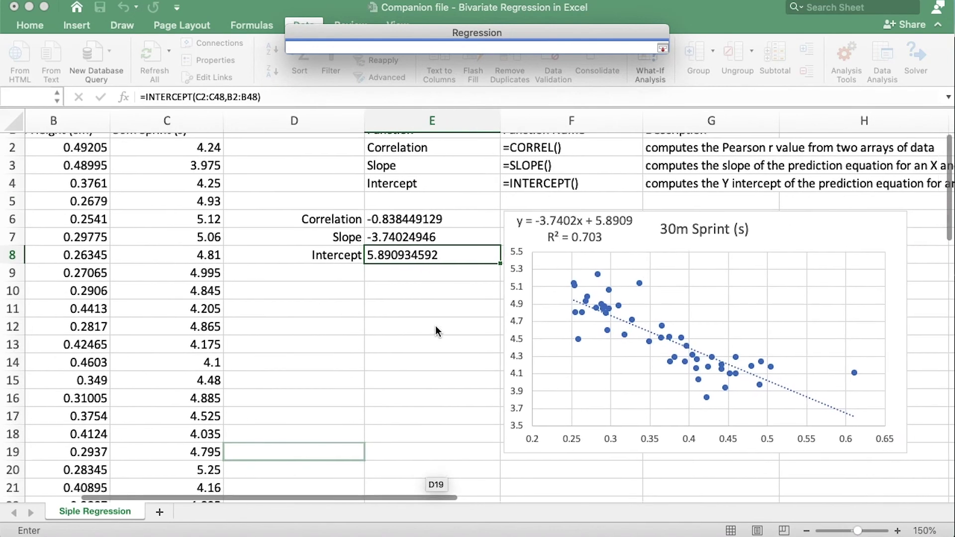
scroll(434, 326, "right", 2)
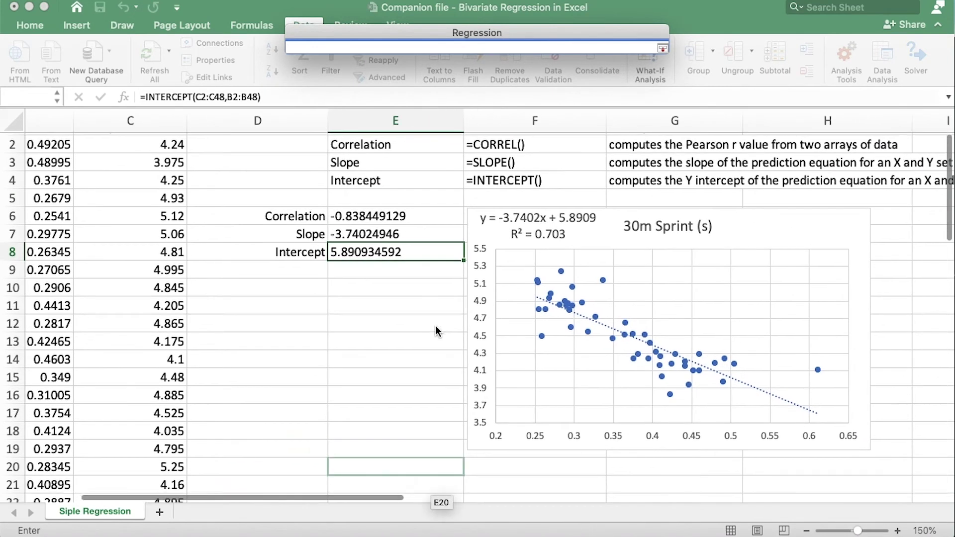
scroll(365, 321, "down", 1)
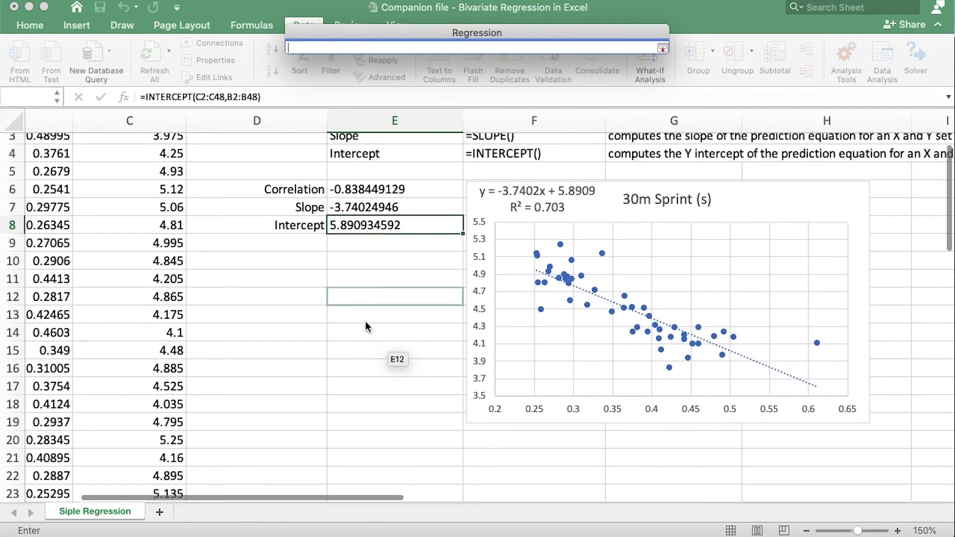
scroll(365, 322, "right", 1)
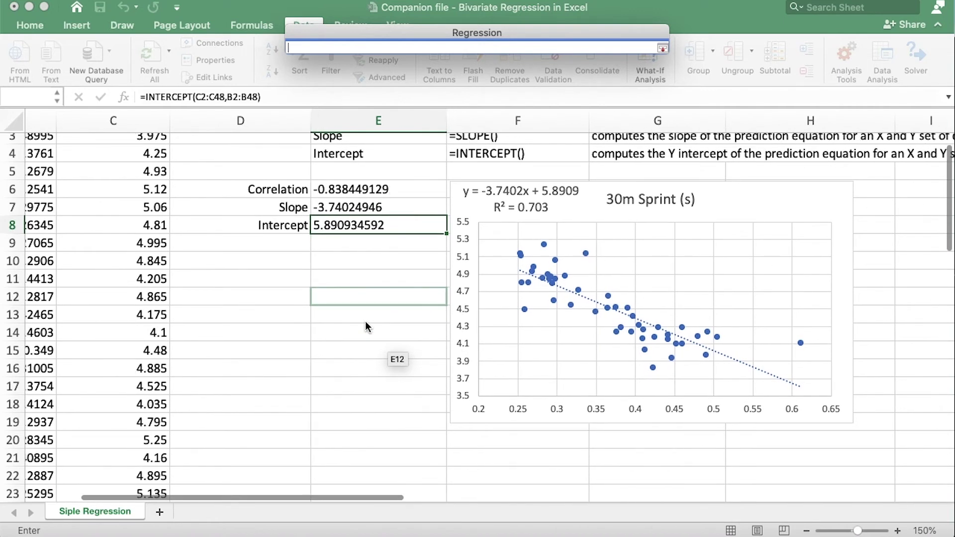
scroll(367, 326, "right", 6)
scroll(366, 325, "down", 1)
scroll(365, 321, "up", 1)
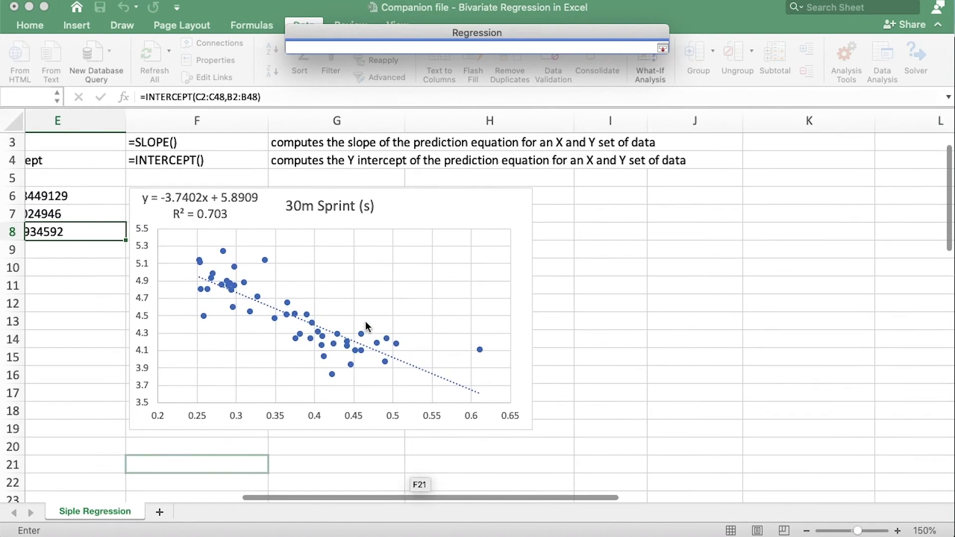
scroll(364, 321, "right", 4)
left_click(414, 205)
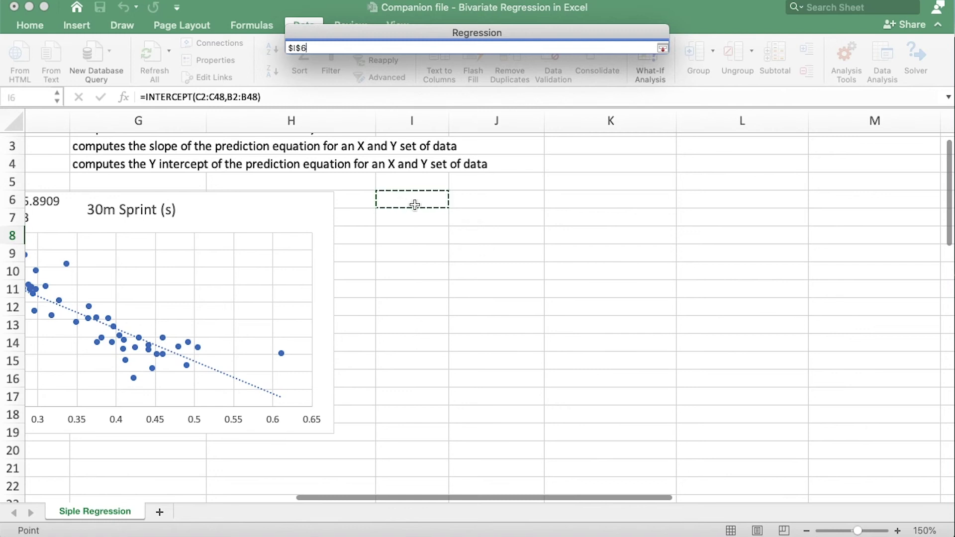
left_click(662, 48)
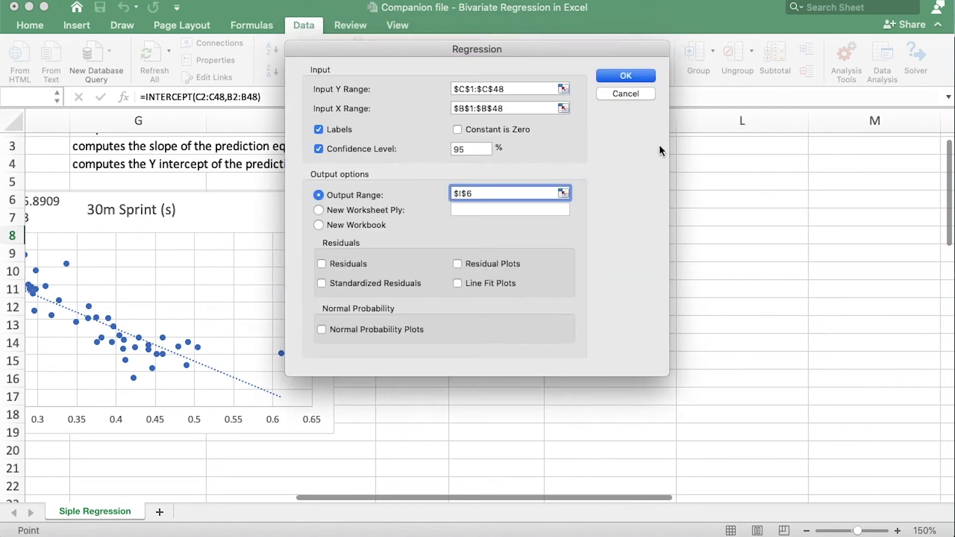
left_click(616, 74)
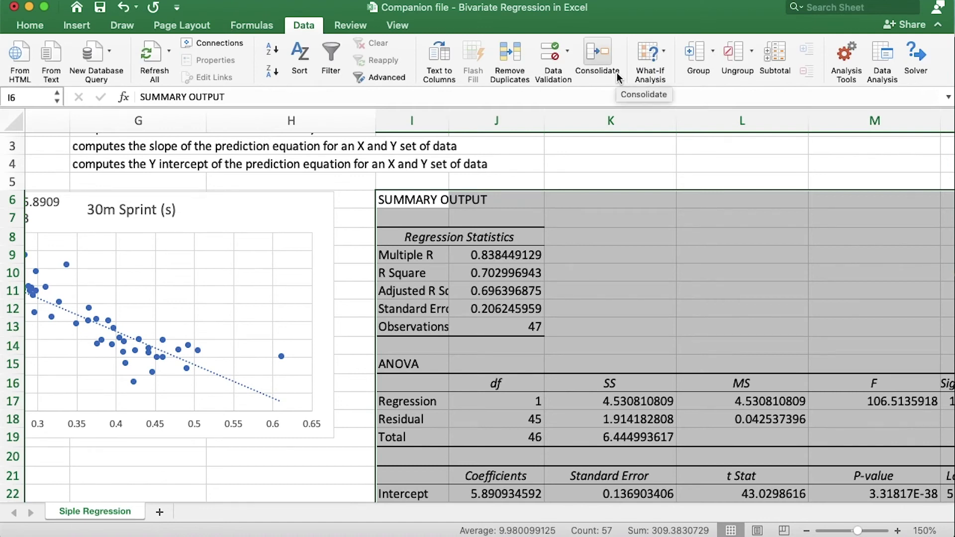
scroll(620, 270, "down", 5)
scroll(620, 271, "right", 2)
scroll(620, 271, "right", 4)
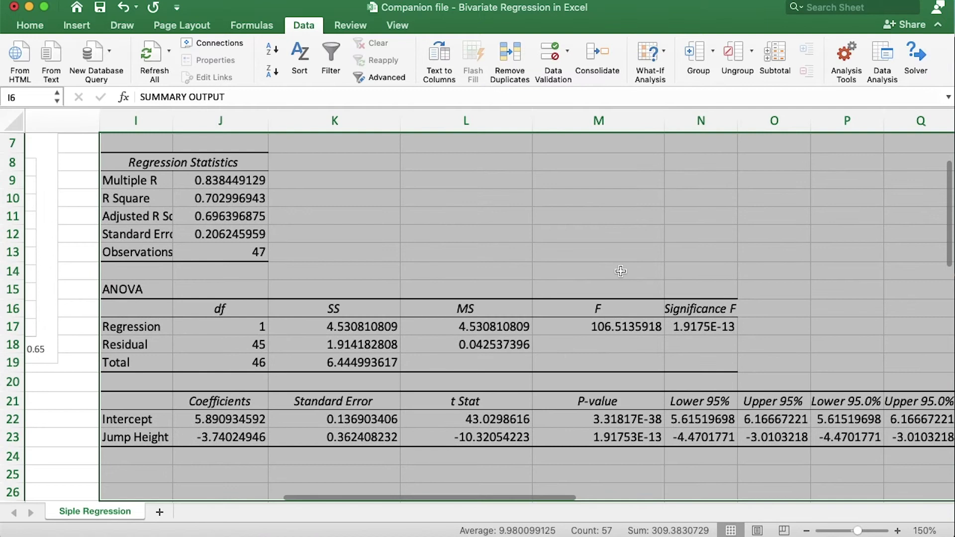
left_click(436, 204)
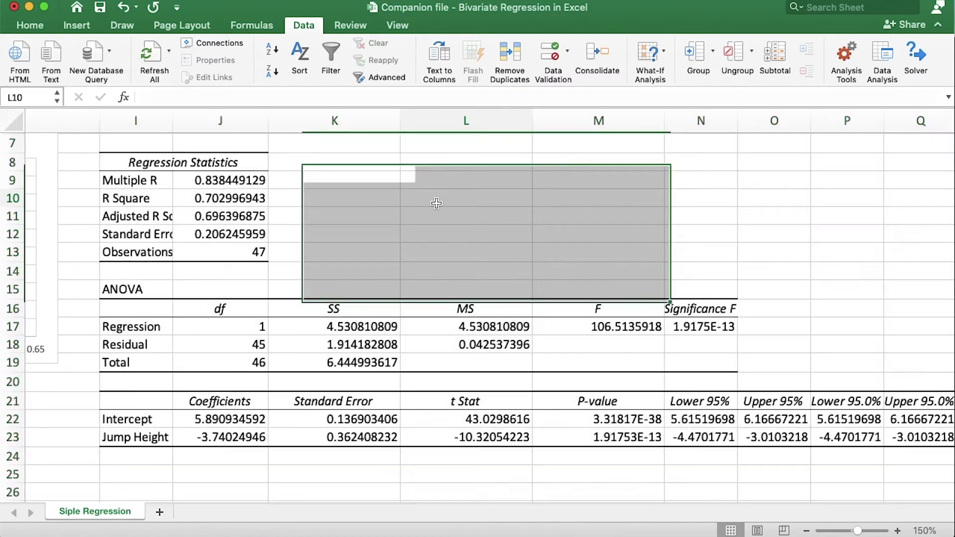
left_click(227, 182)
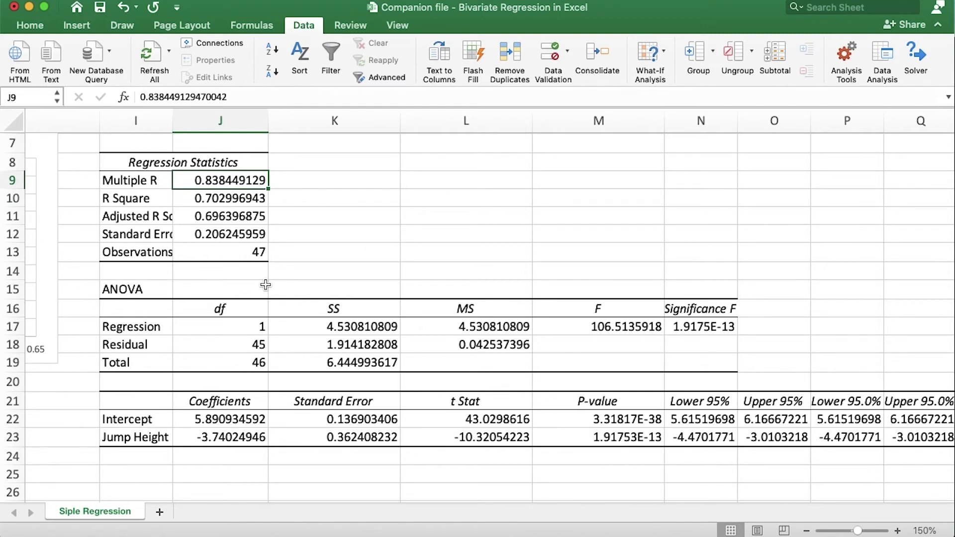
scroll(266, 285, "left", 10)
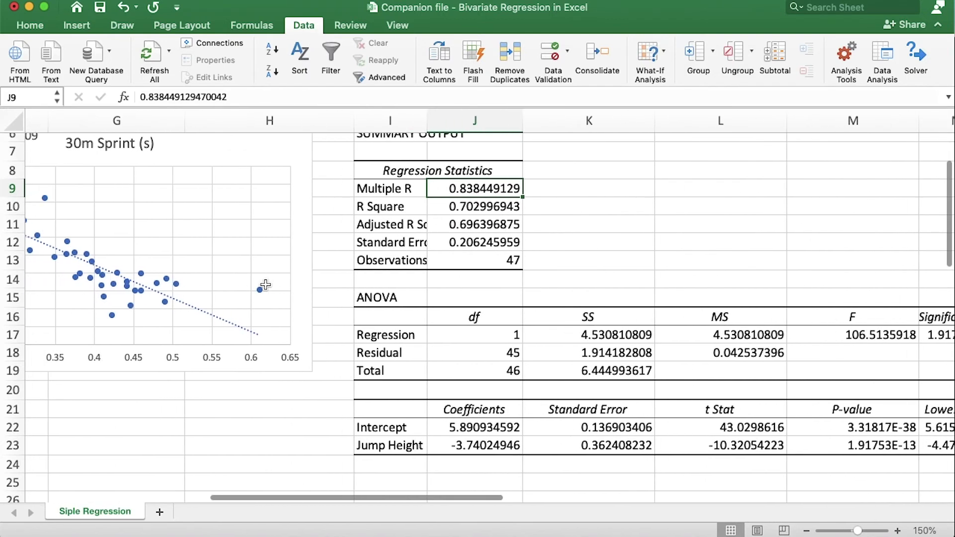
scroll(264, 284, "left", 8)
scroll(265, 284, "up", 3)
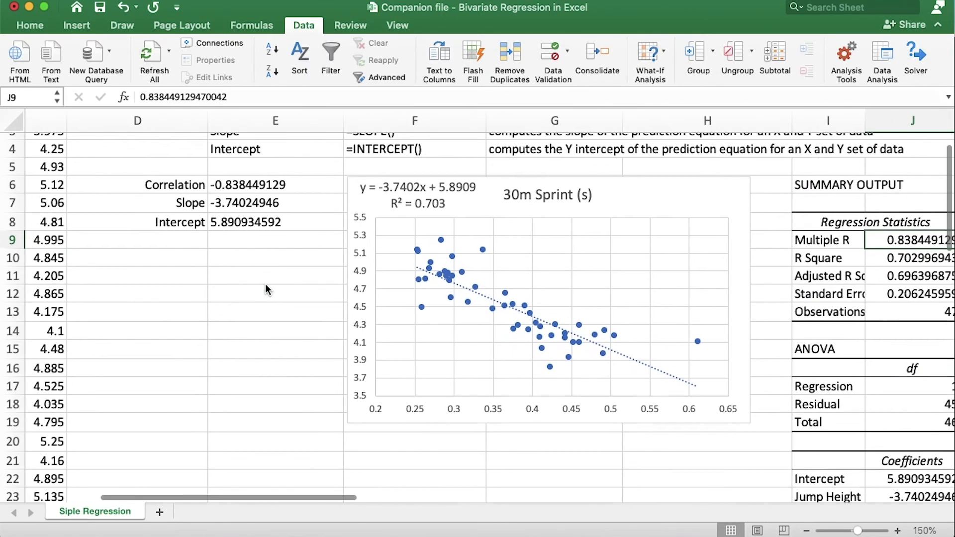
left_click(238, 187)
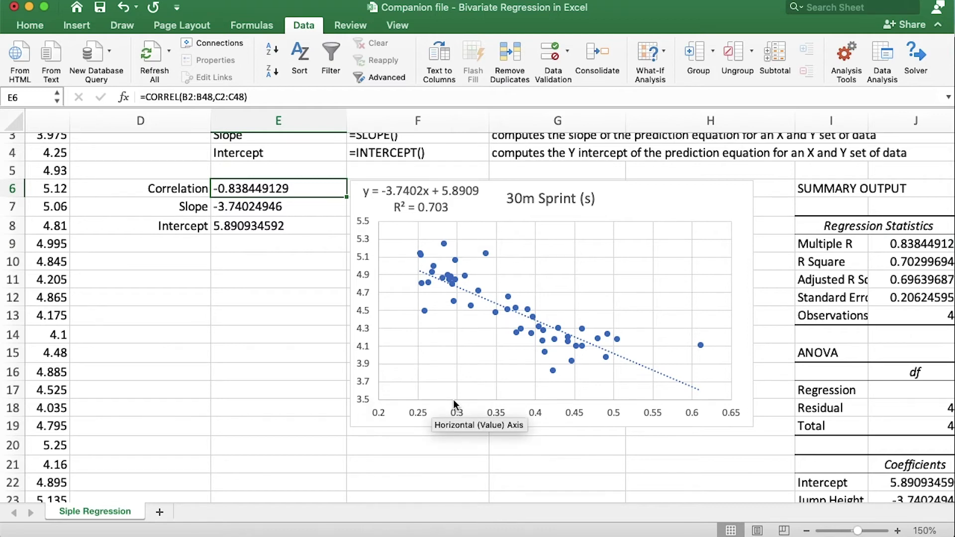
scroll(452, 399, "right", 1)
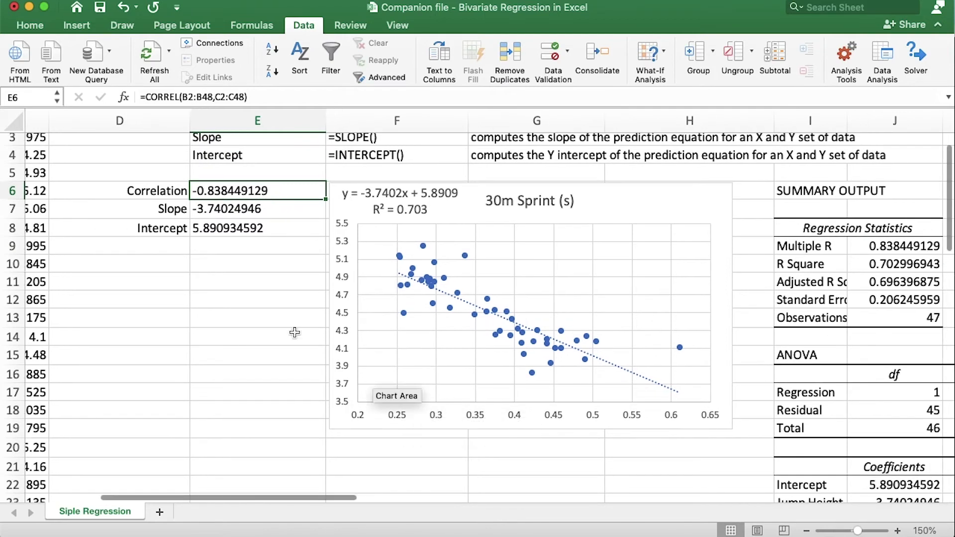
scroll(457, 358, "right", 10)
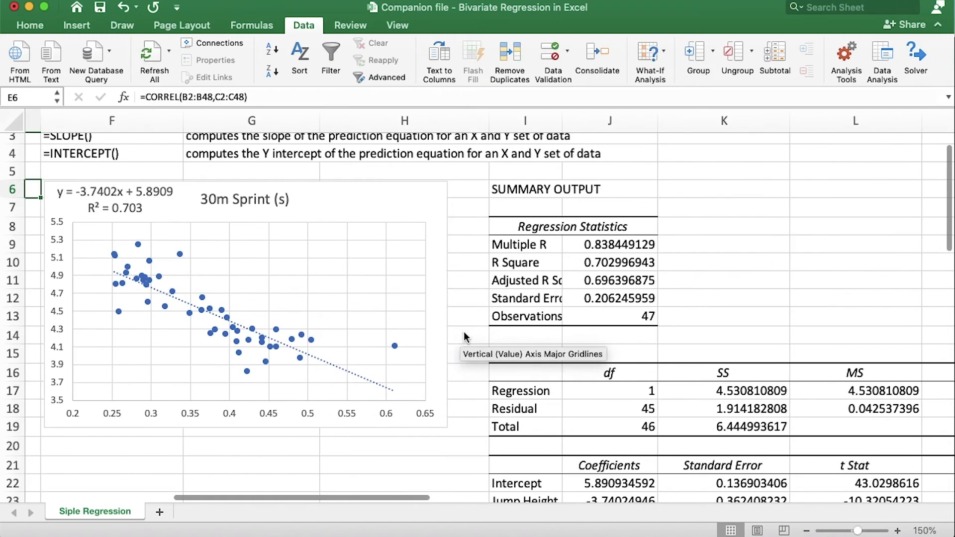
left_click(599, 269)
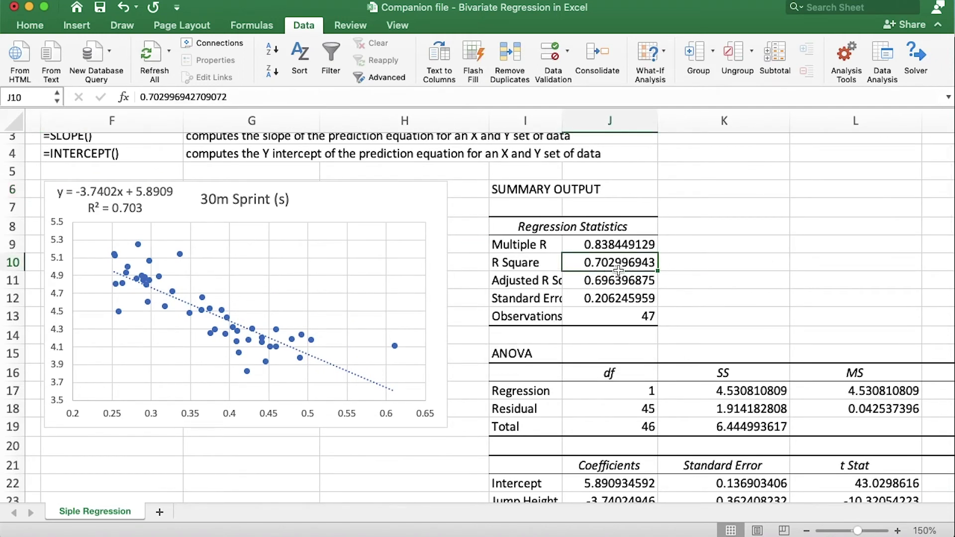
left_click(100, 202)
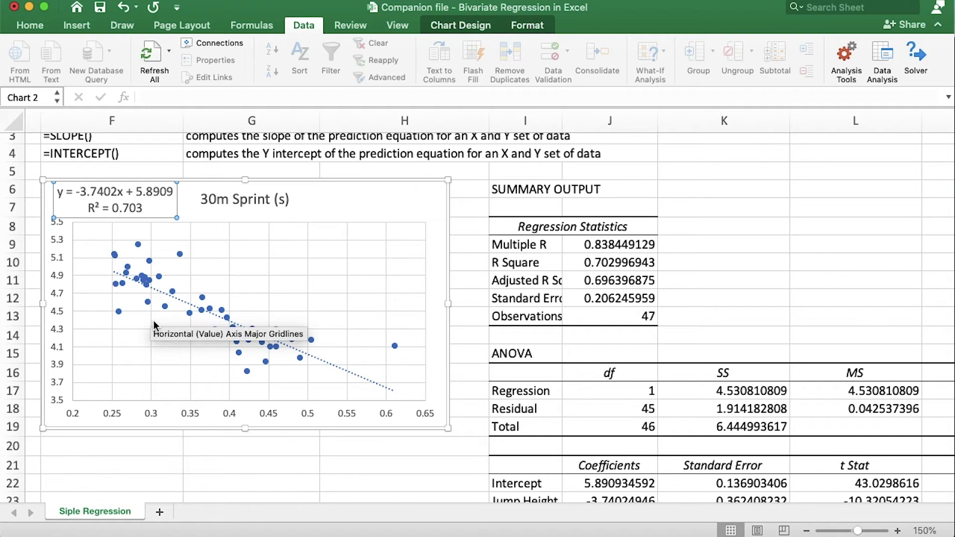
scroll(582, 345, "down", 5)
scroll(582, 345, "right", 2)
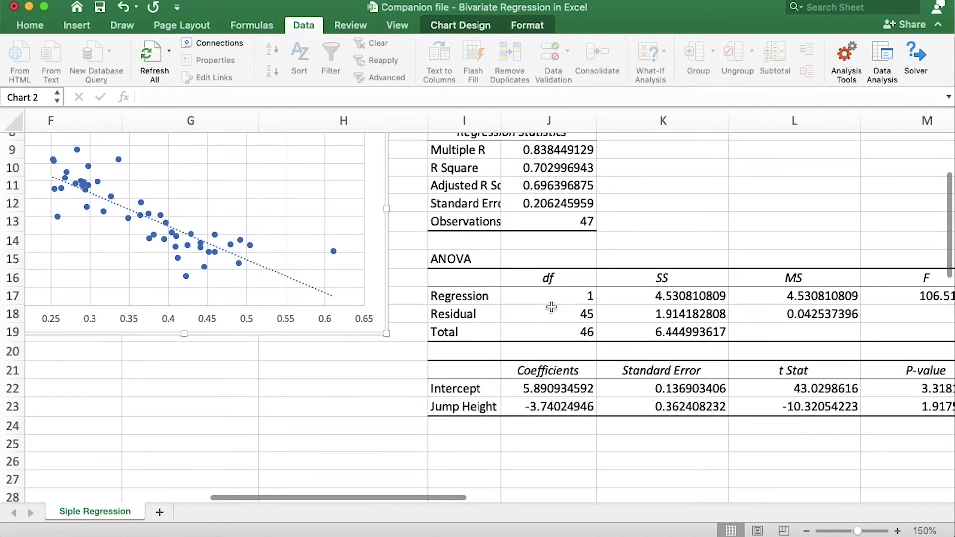
scroll(551, 307, "down", 2)
scroll(551, 307, "right", 2)
scroll(551, 307, "down", 2)
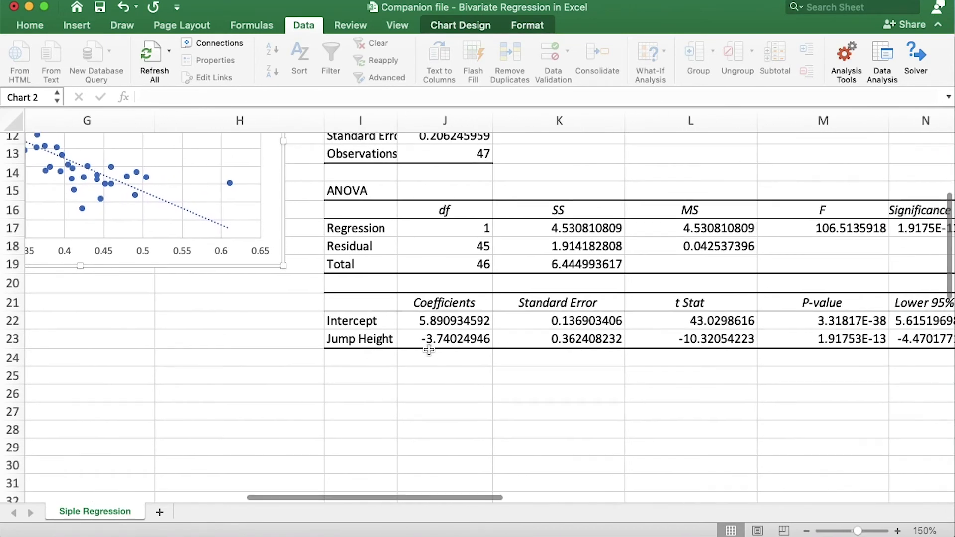
left_click(449, 323)
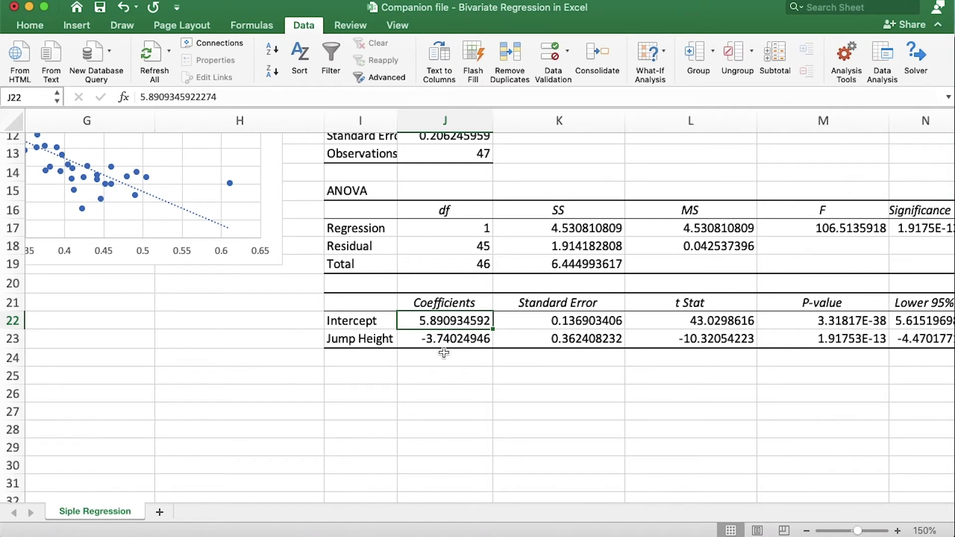
left_click(431, 339)
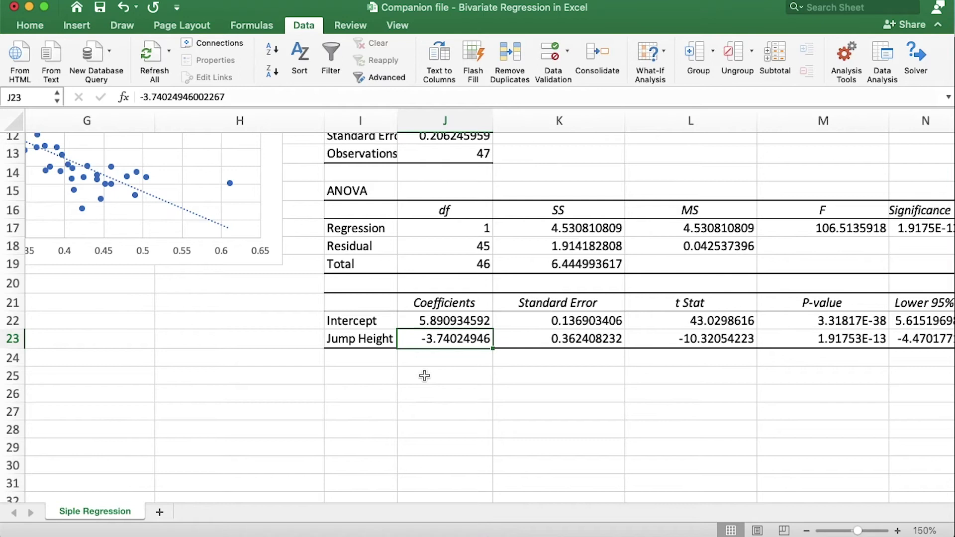
scroll(424, 375, "right", 5)
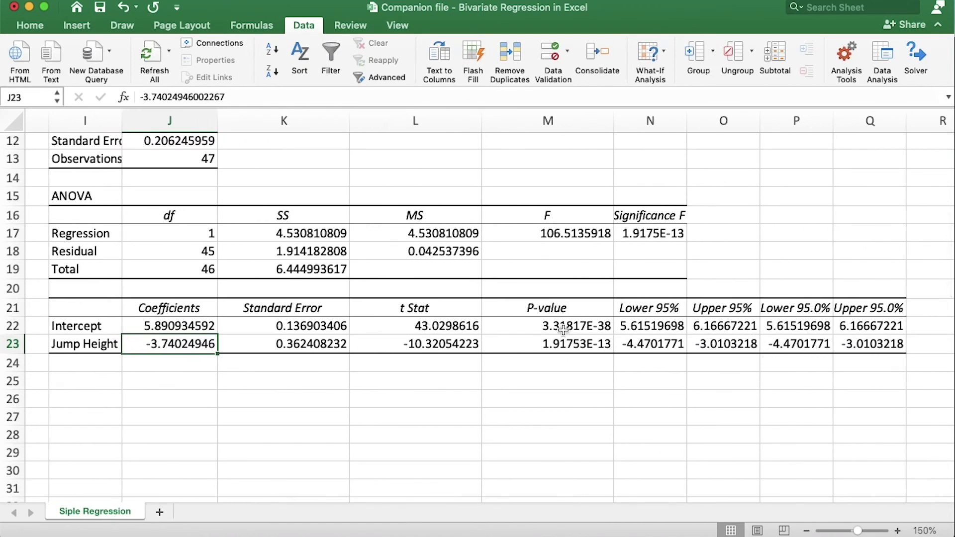
left_click(566, 342)
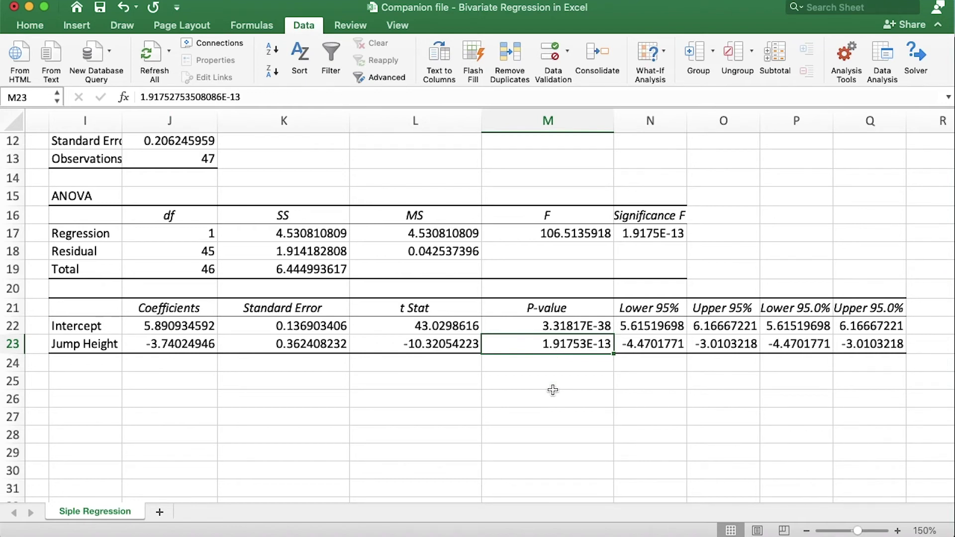
scroll(612, 432, "right", 2)
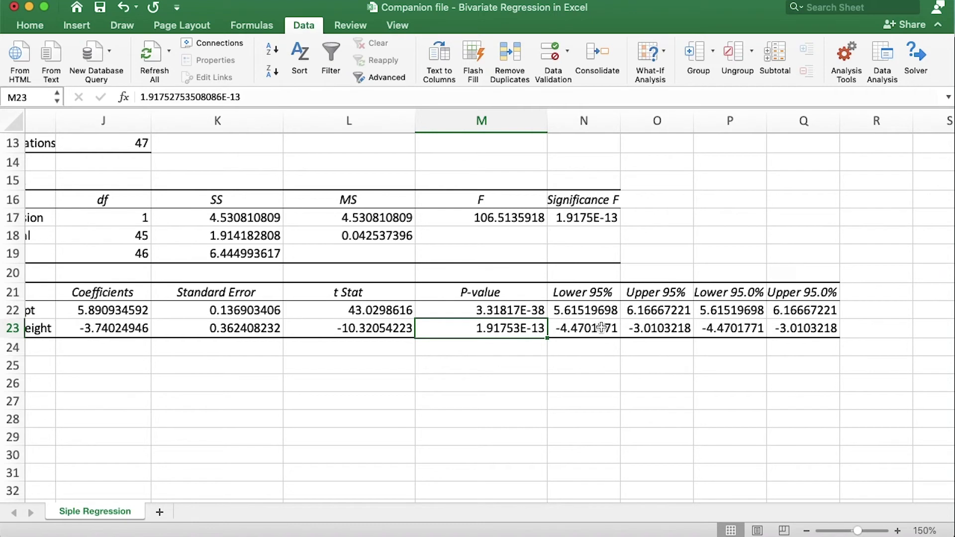
left_click(591, 297)
left_click(664, 305)
left_click(665, 291)
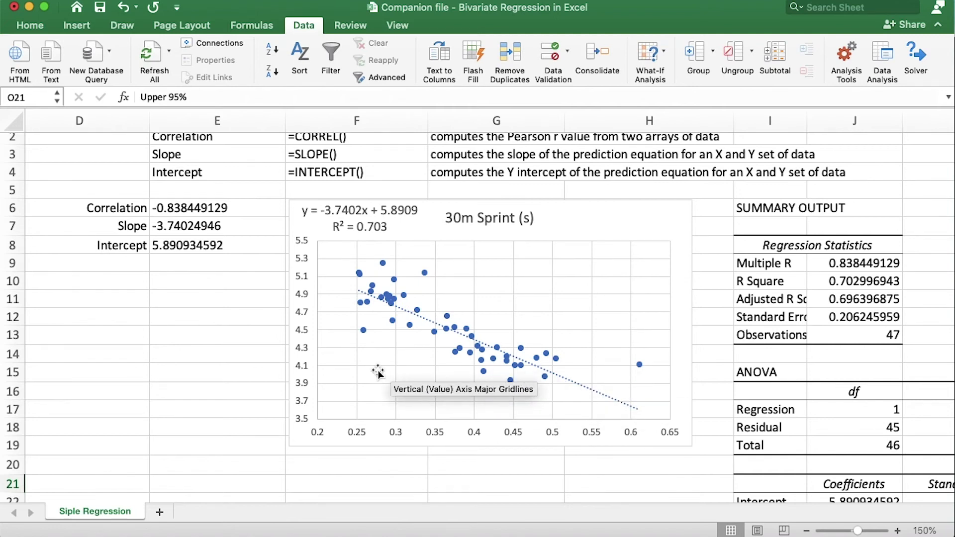
scroll(376, 367, "left", 5)
Merge and centre D10:E10 and enter the heading 'Sprint Time Prediction'.
scroll(378, 373, "down", 3)
scroll(378, 371, "right", 2)
left_click(277, 239)
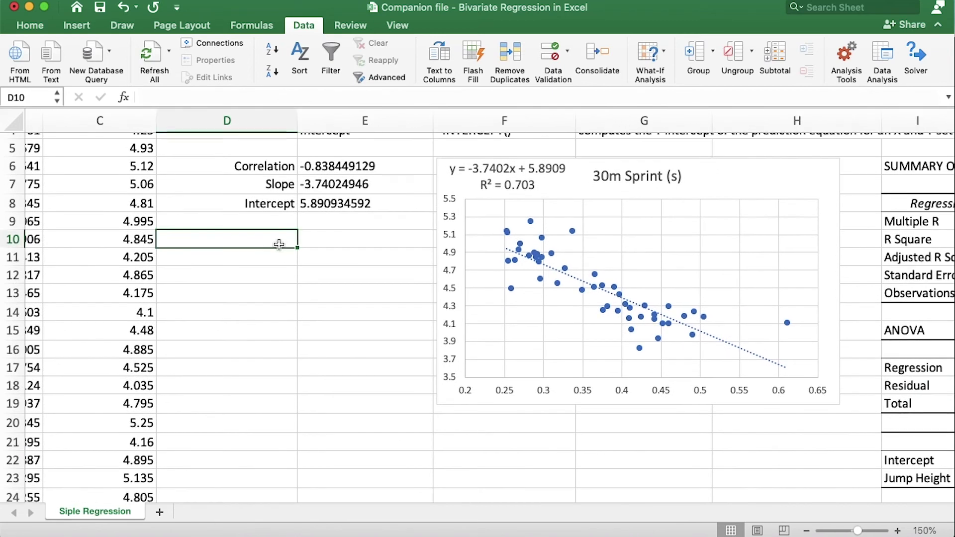
left_click_drag(284, 238, 333, 240)
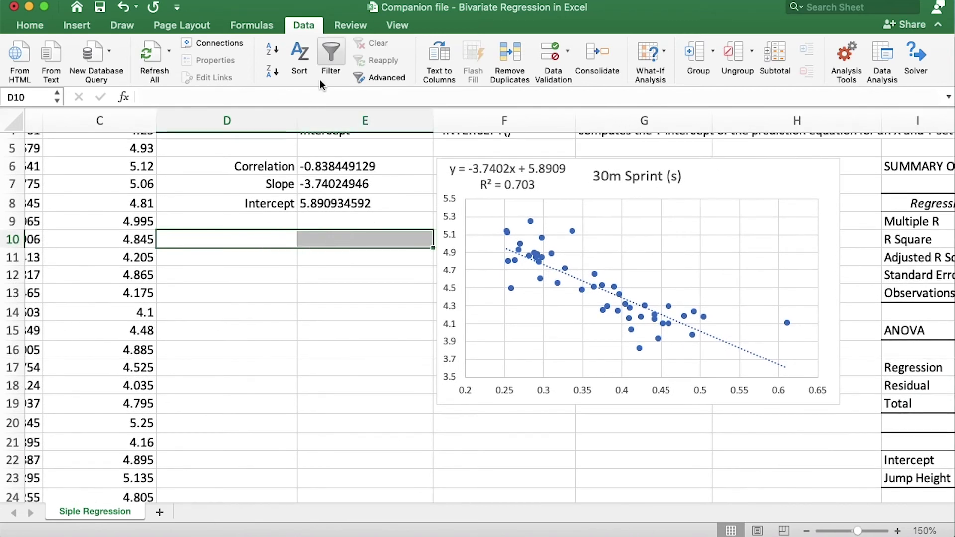
left_click(38, 31)
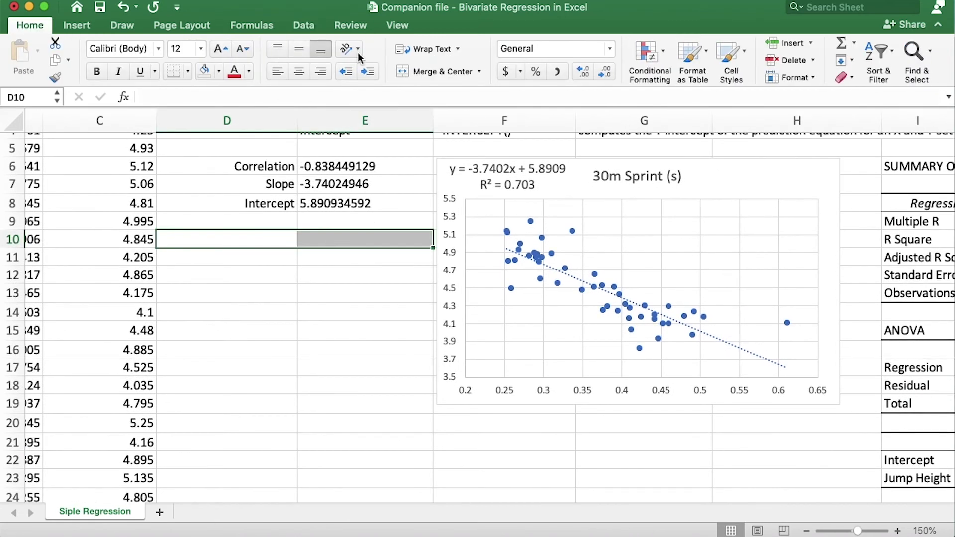
left_click(419, 73)
type("Sprin")
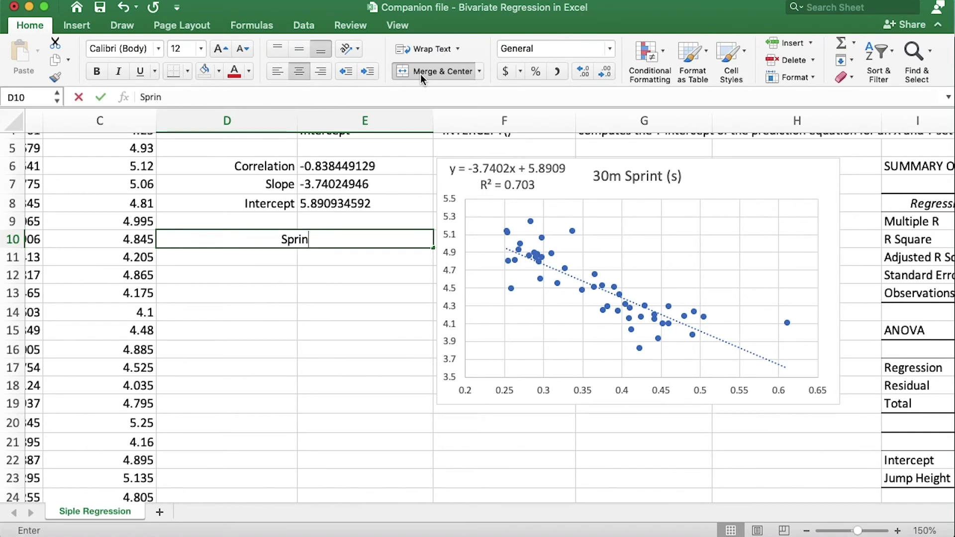
type("t Time Prediction")
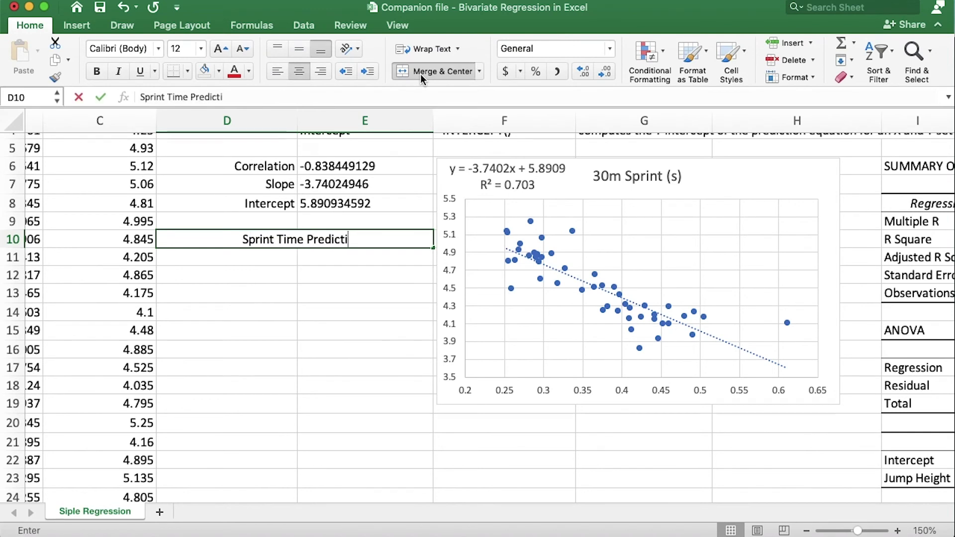
key("Return")
Label D11 'Jump Height' and D12 'Sprint Time Prediction' beneath the heading.
type("Jump Height")
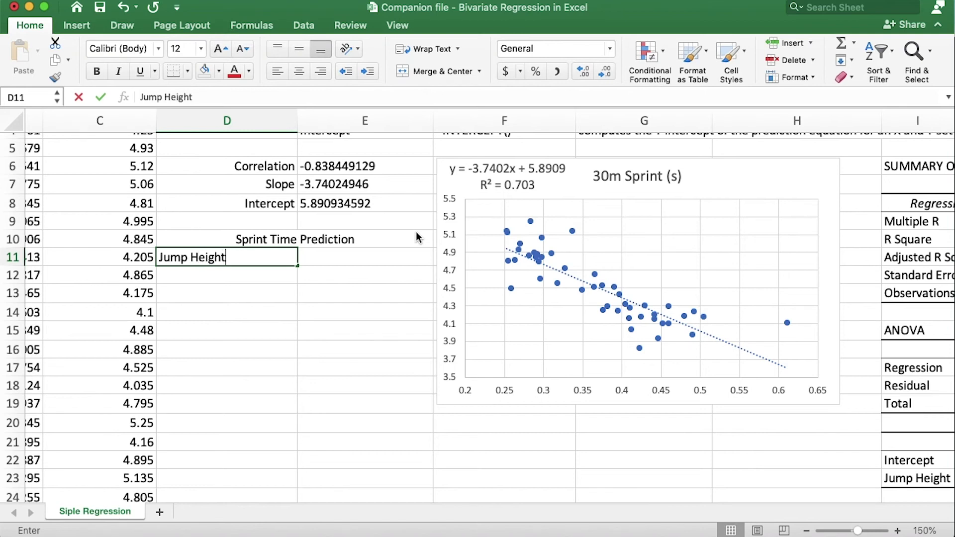
key("Return")
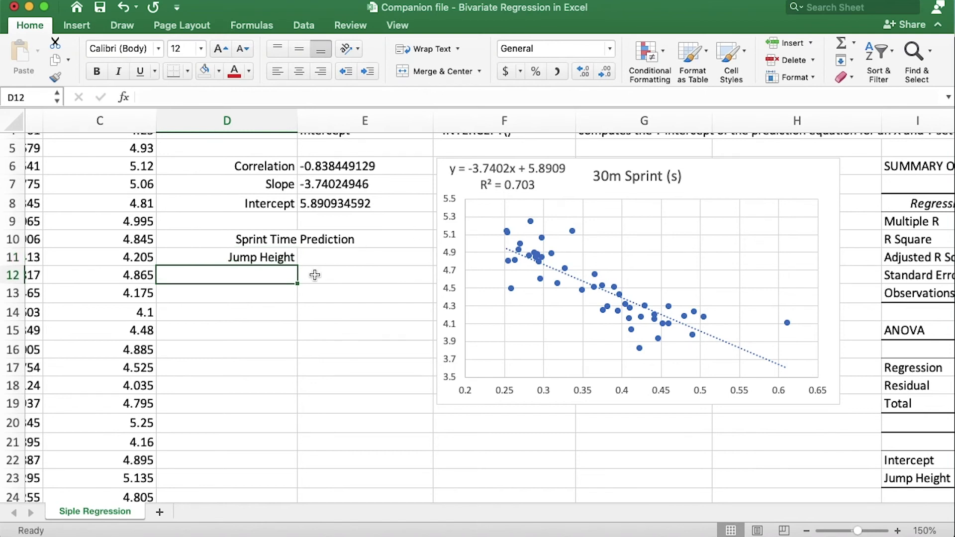
type("Sprint Time Prediction")
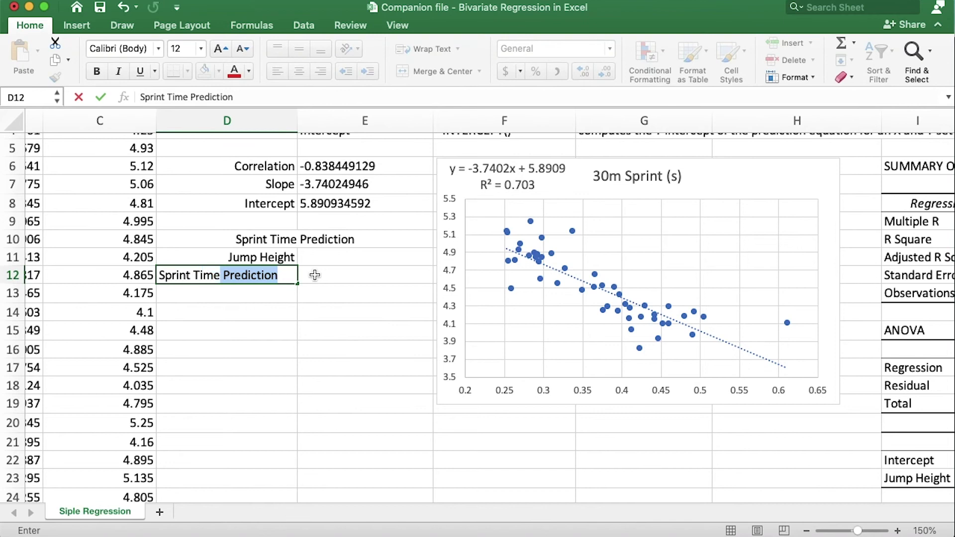
key("Return")
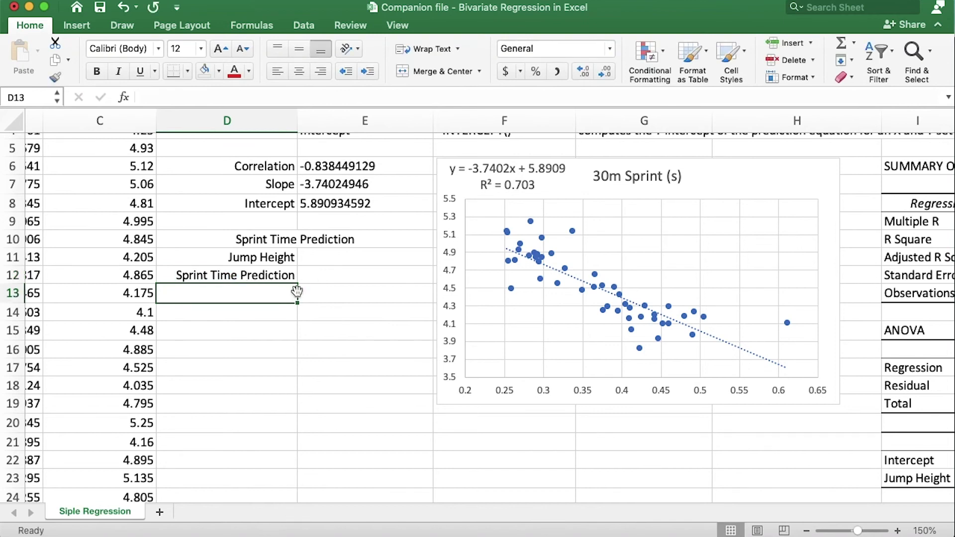
scroll(323, 334, "up", 4)
scroll(323, 334, "left", 1)
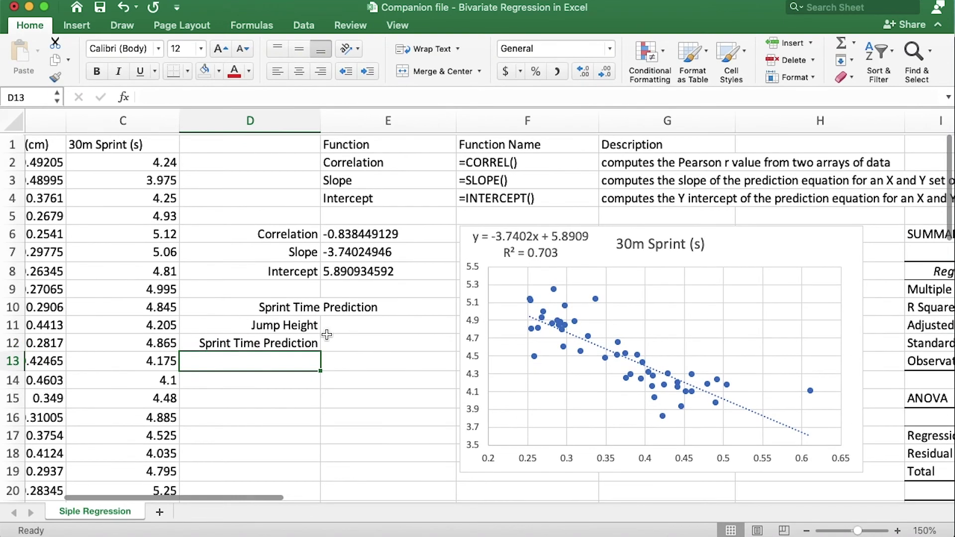
scroll(324, 335, "right", 2)
scroll(323, 334, "down", 3)
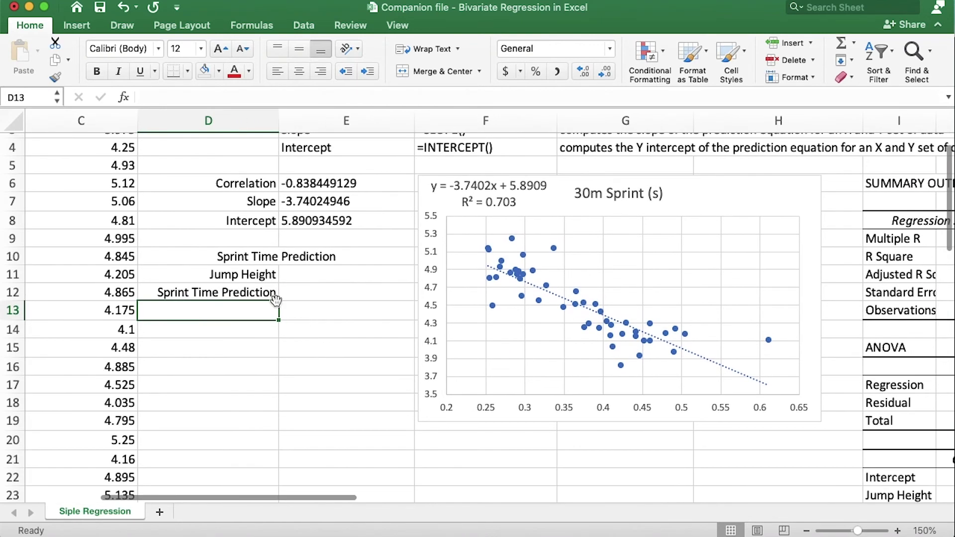
left_click(300, 295)
Enter =-3.74*E11+5.89 in E12 to predict sprint time from the jump height in E11.
left_click(307, 275)
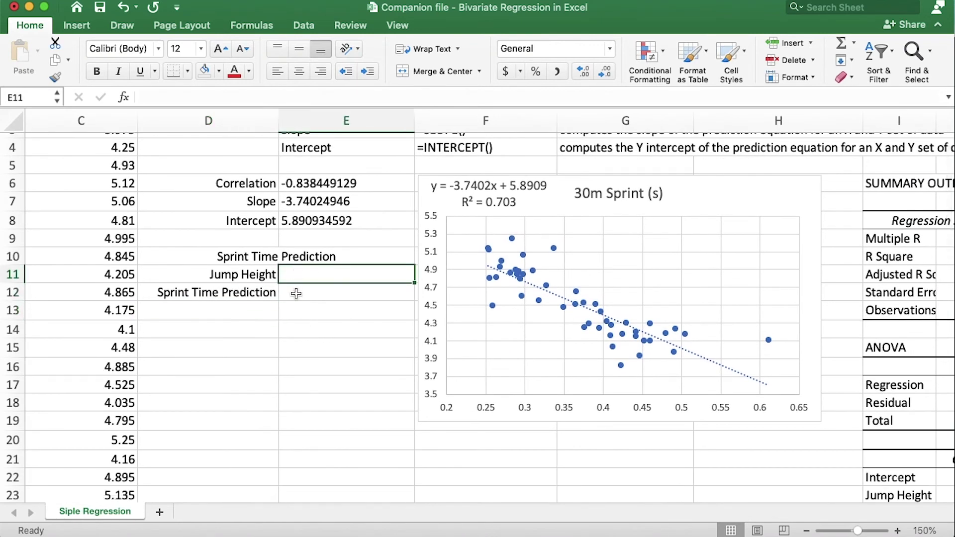
left_click(296, 294)
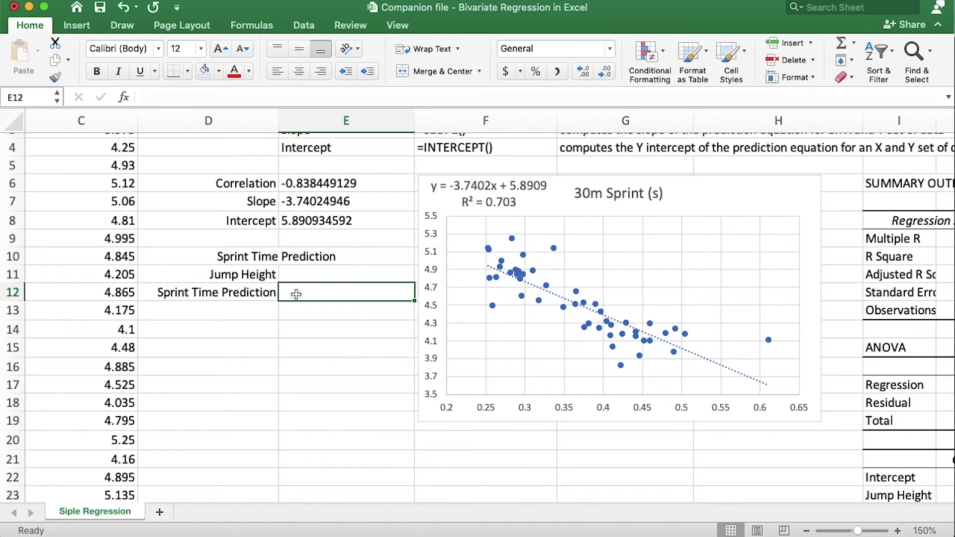
double_click(295, 294)
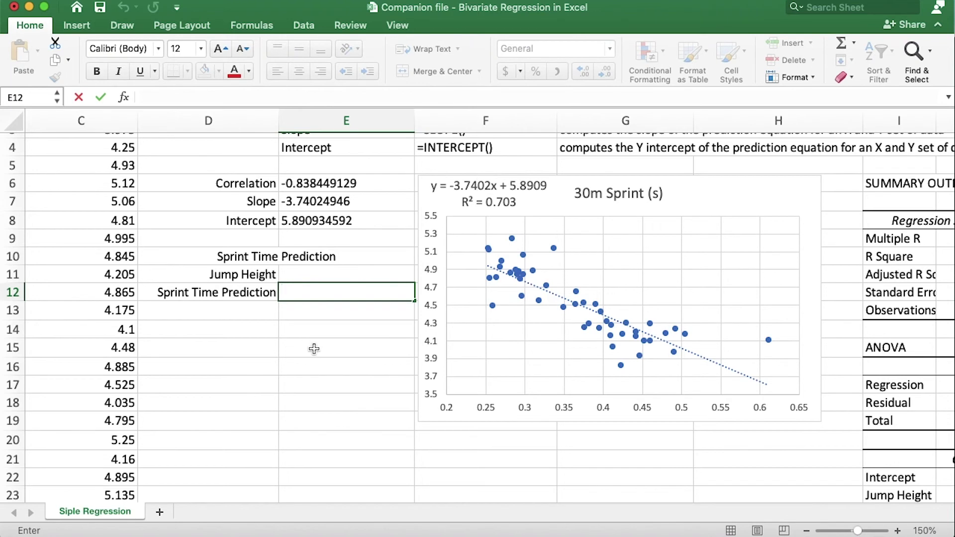
type("=")
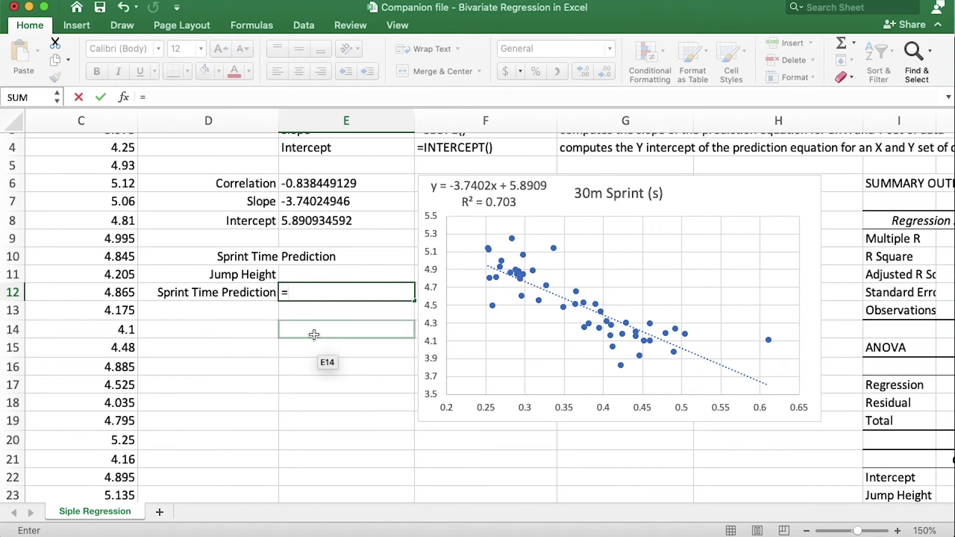
type("-3.74*")
left_click(304, 272)
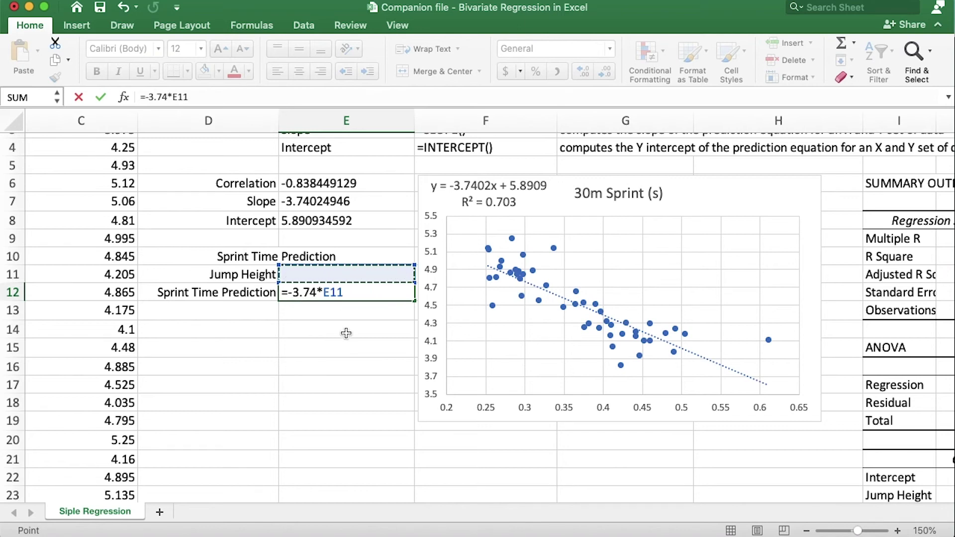
type("+5")
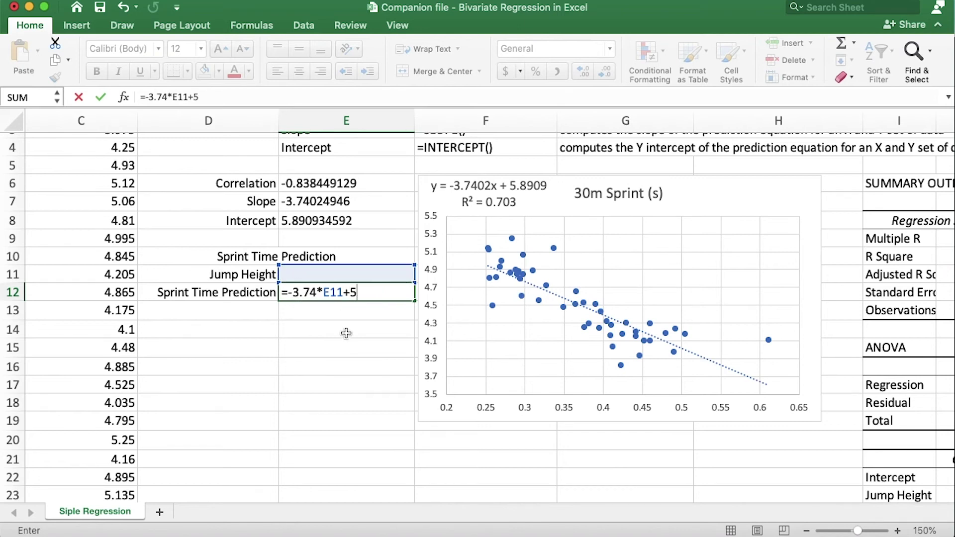
type(".89")
key("Return")
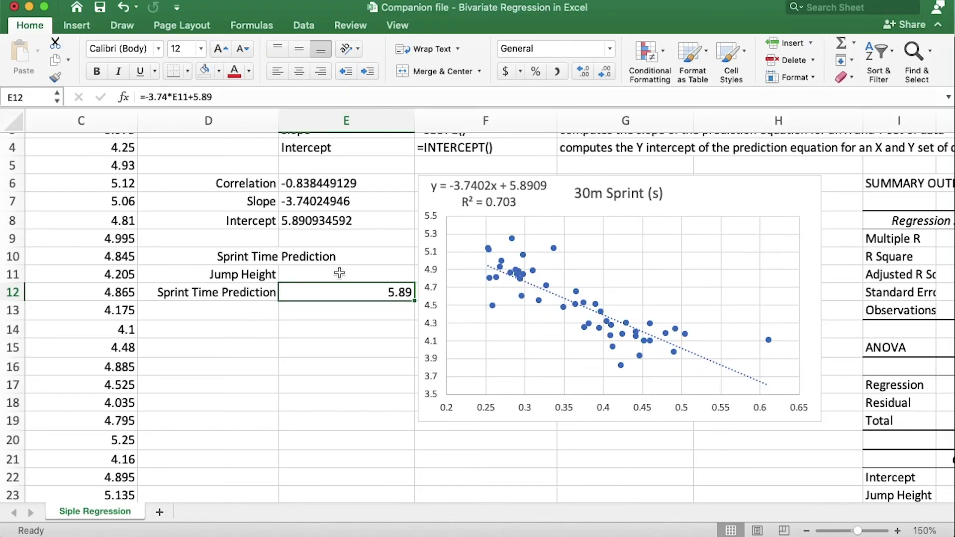
left_click(343, 274)
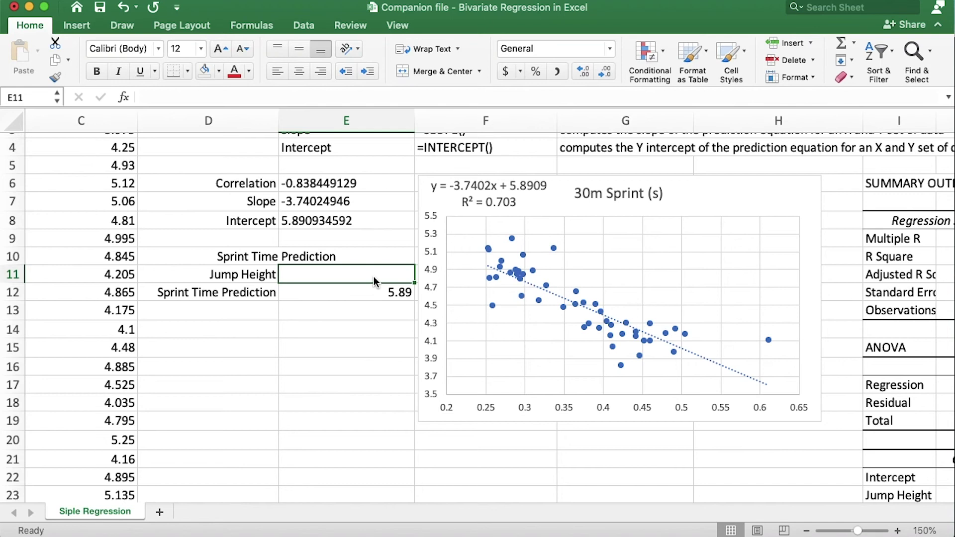
Change the B1 header unit from cm to m, making it 'Jump Height (m)'.
scroll(374, 276, "down", 1)
scroll(374, 275, "right", 1)
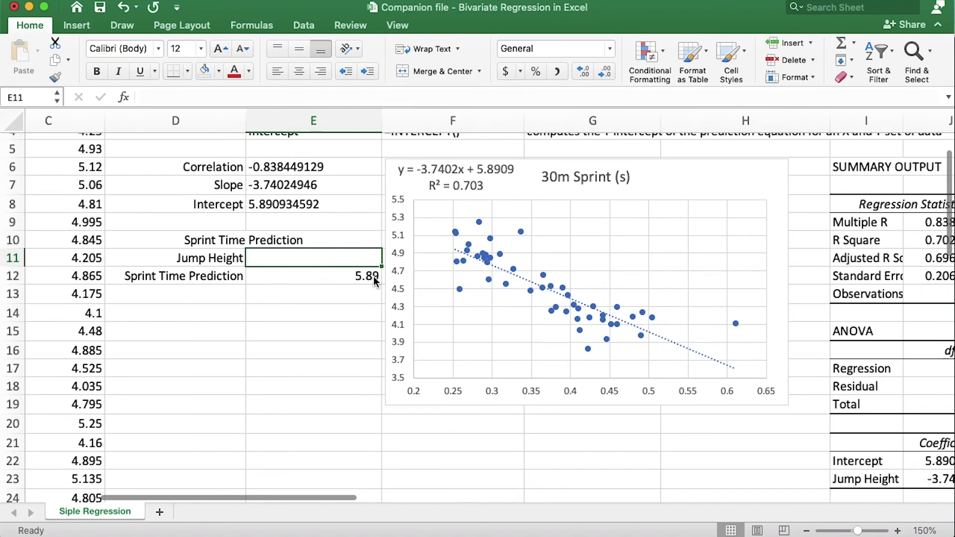
scroll(373, 276, "up", 4)
scroll(373, 276, "left", 3)
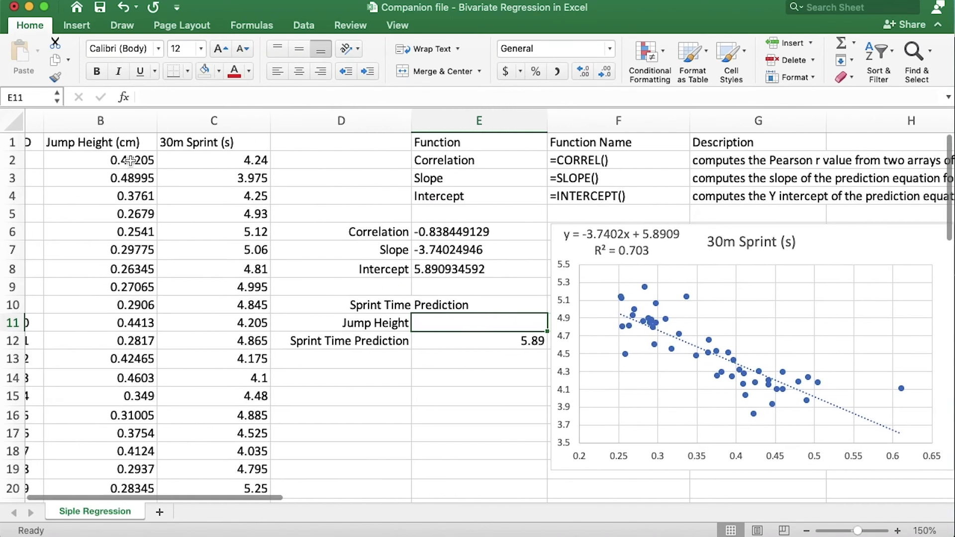
left_click(138, 143)
double_click(156, 144)
key("BackSpace")
key("BackSpace")
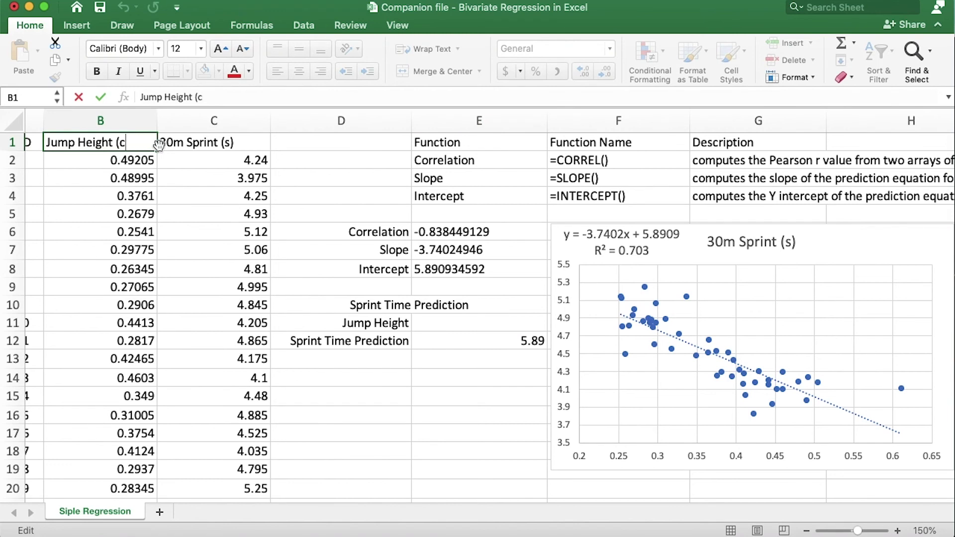
type("m)")
key("Return")
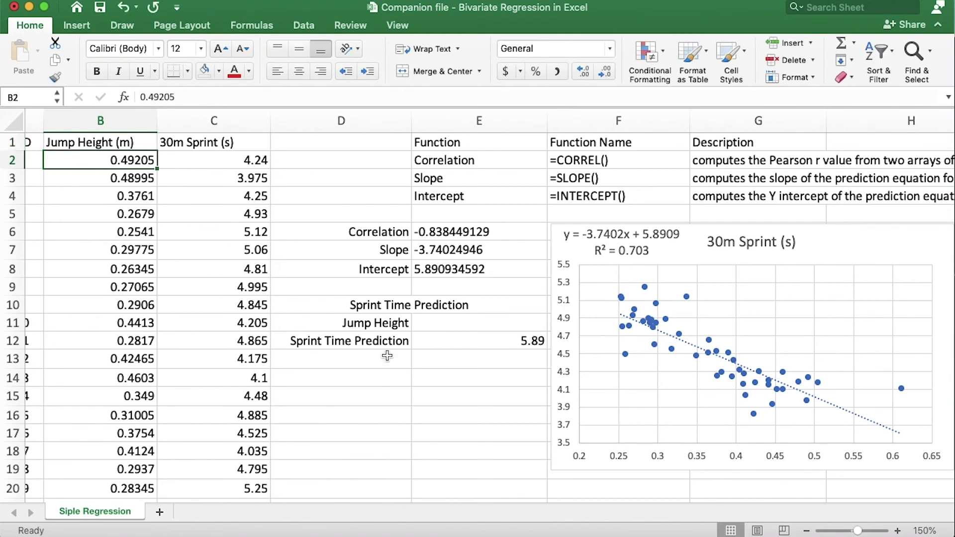
Test jump heights 0.5 then 0.6 in E11, giving a predicted sprint time of 3.646.
scroll(387, 355, "down", 3)
scroll(387, 355, "right", 2)
left_click(370, 259)
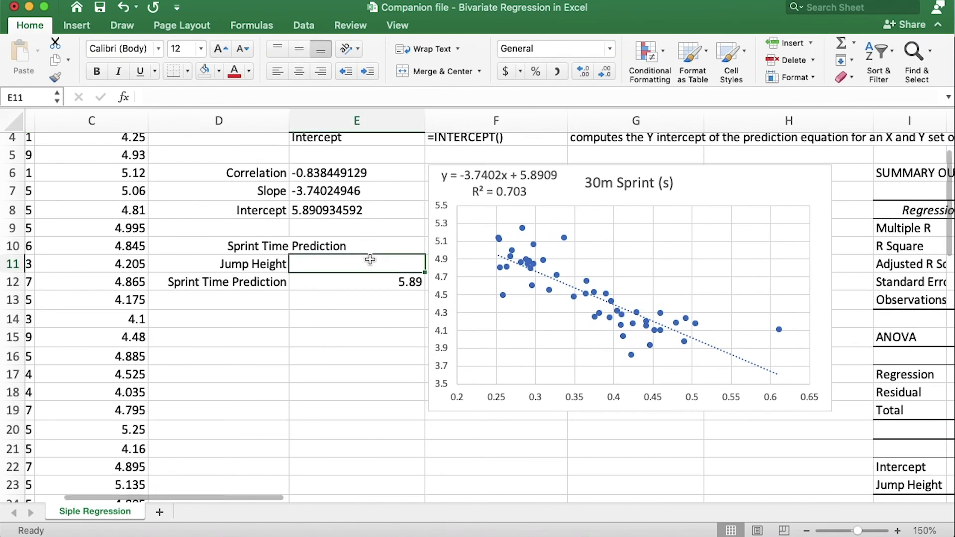
type(".5")
key("Return")
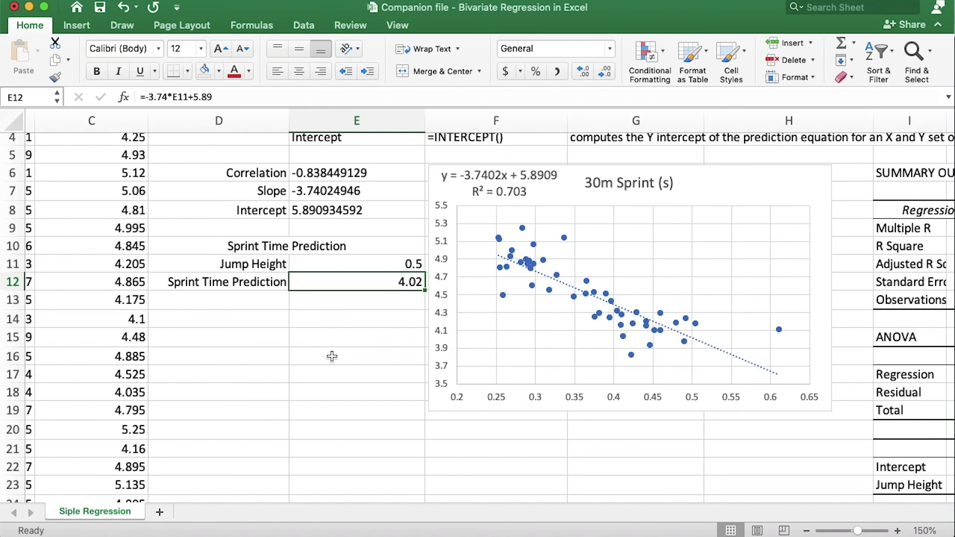
left_click(392, 263)
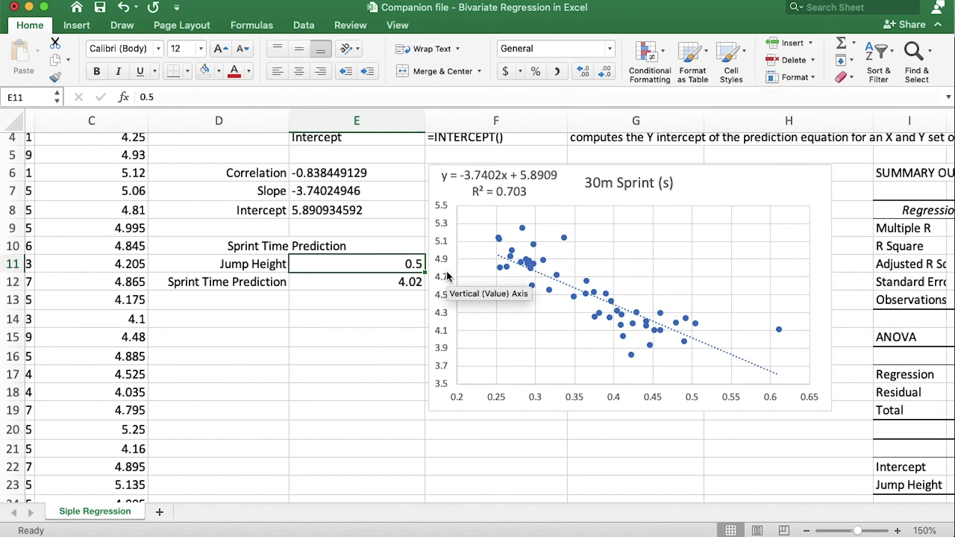
type(".6")
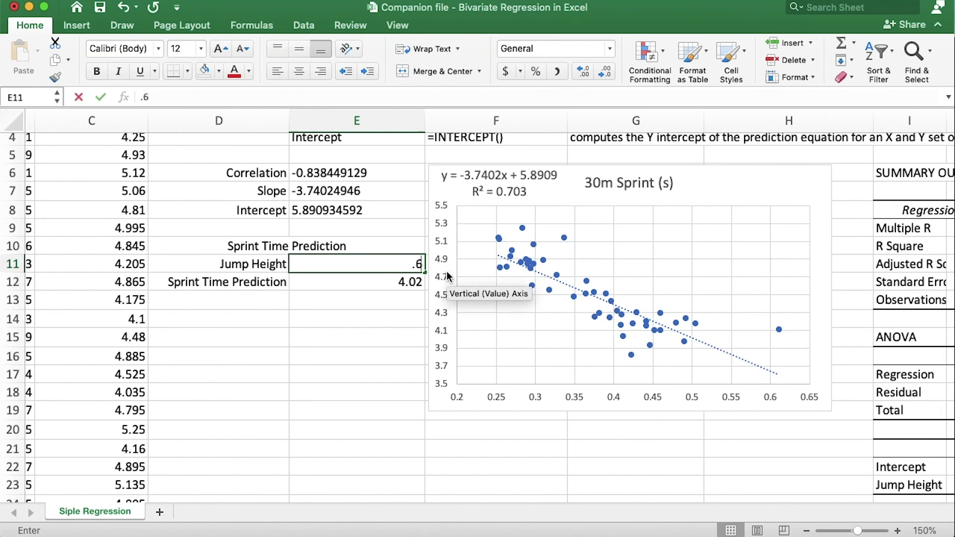
key("Return")
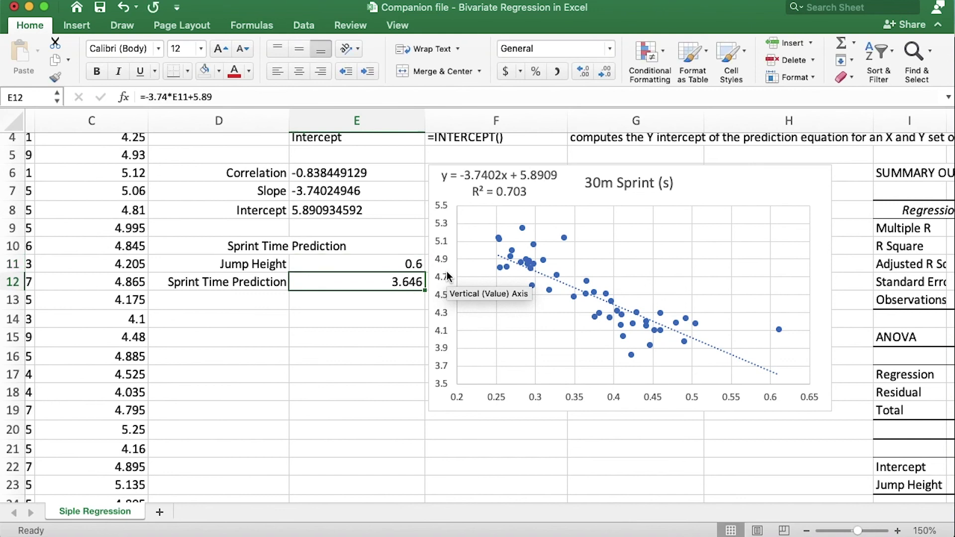